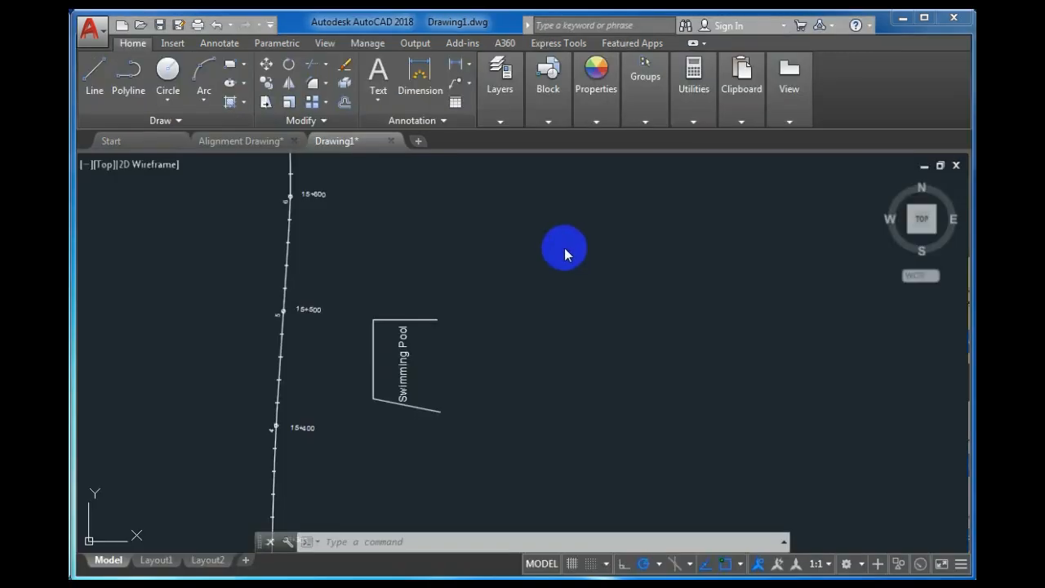
Delete Layer1 in Layer Properties, then try deleting New Boundary, which is refused.
click(502, 122)
click(502, 122)
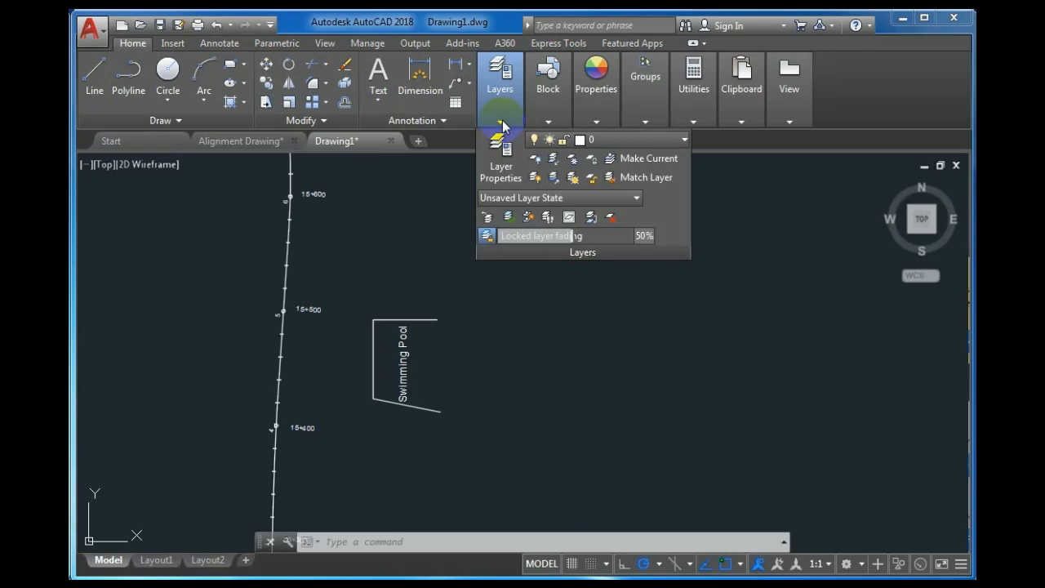
click(503, 159)
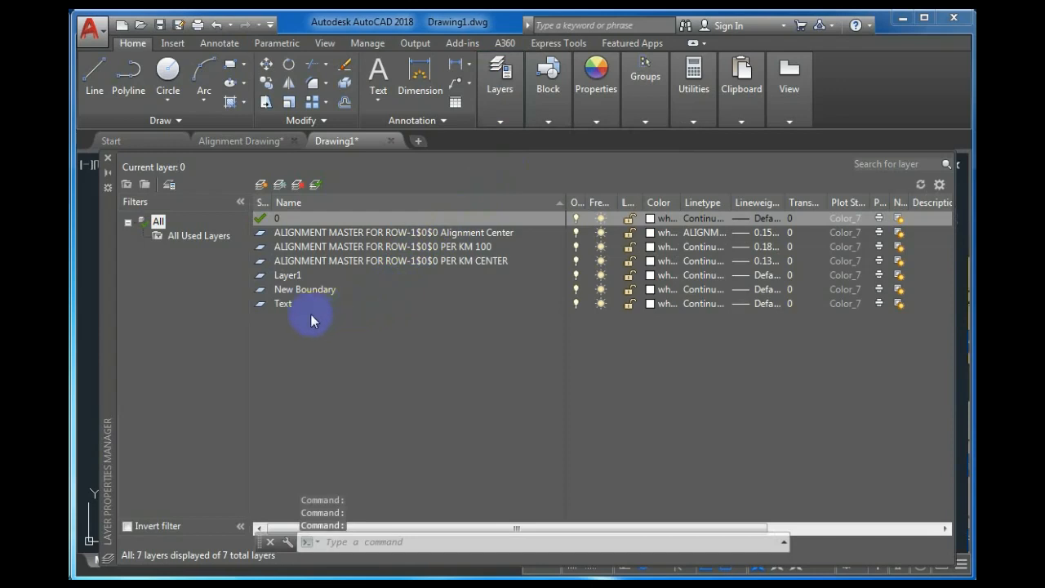
click(290, 276)
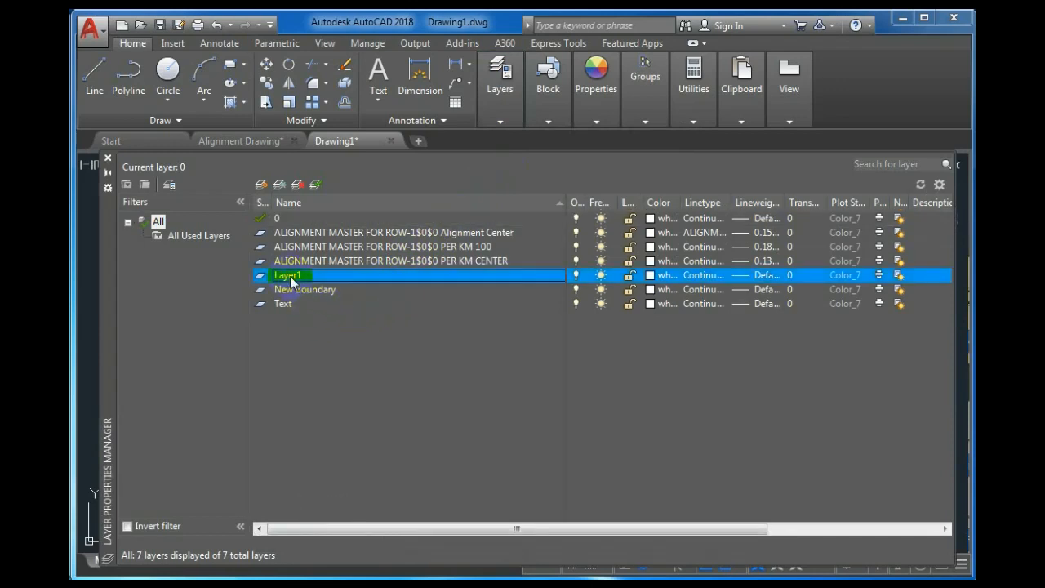
click(296, 186)
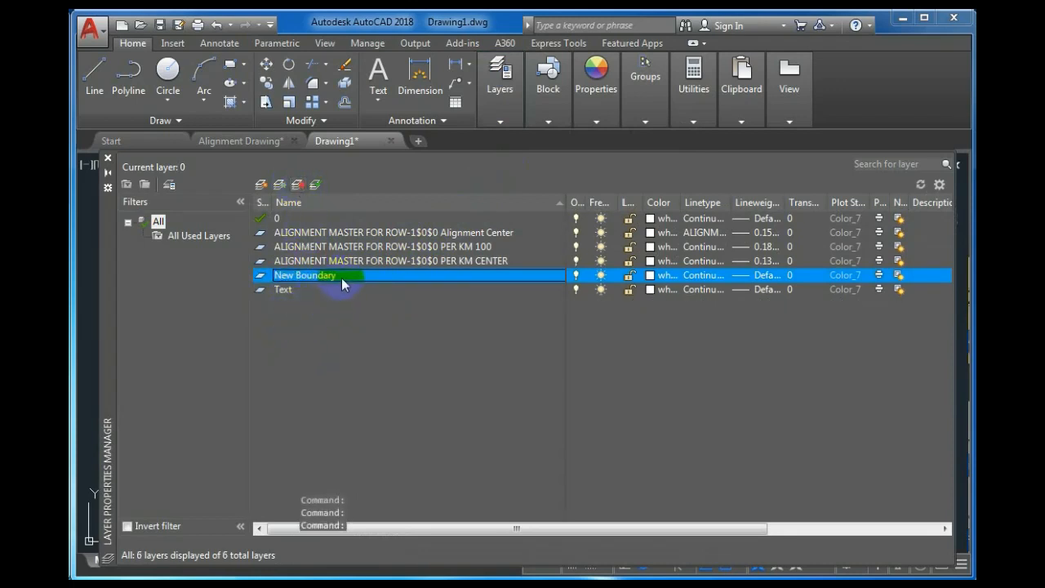
click(296, 186)
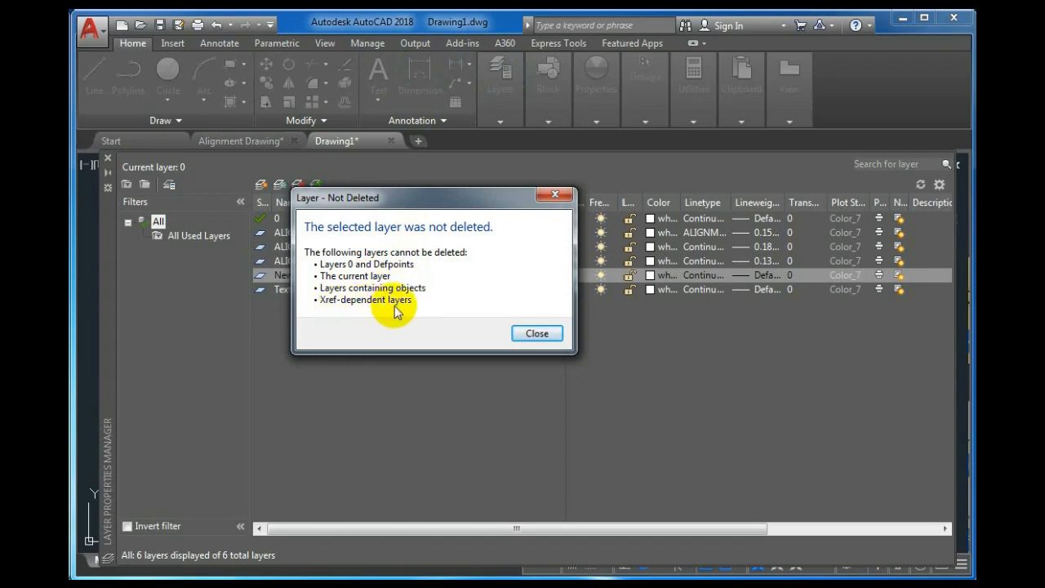
Dismiss the warning, close Layer Properties, and erase the Swimming Pool outline and its label.
click(534, 335)
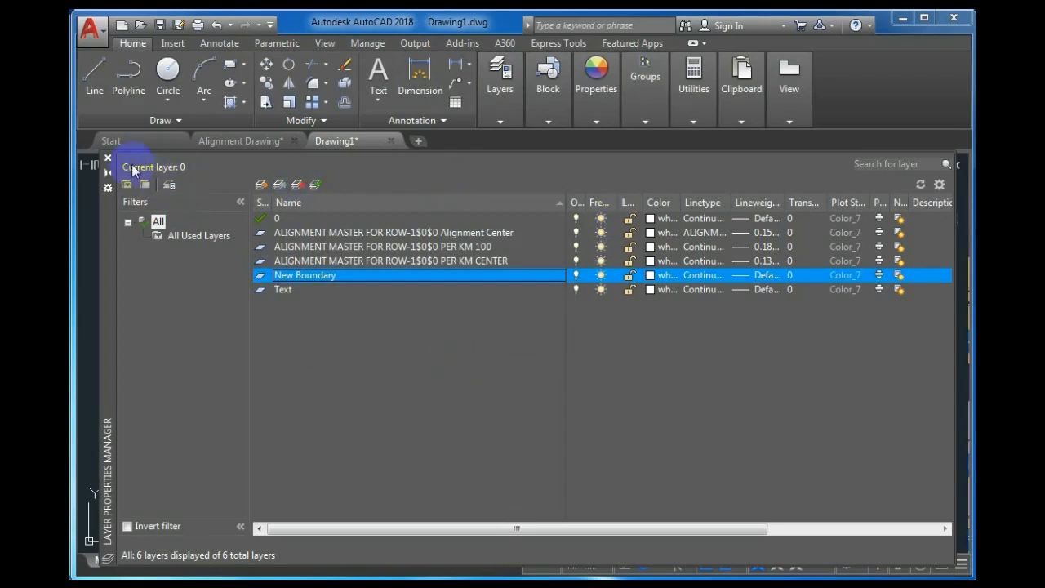
click(107, 157)
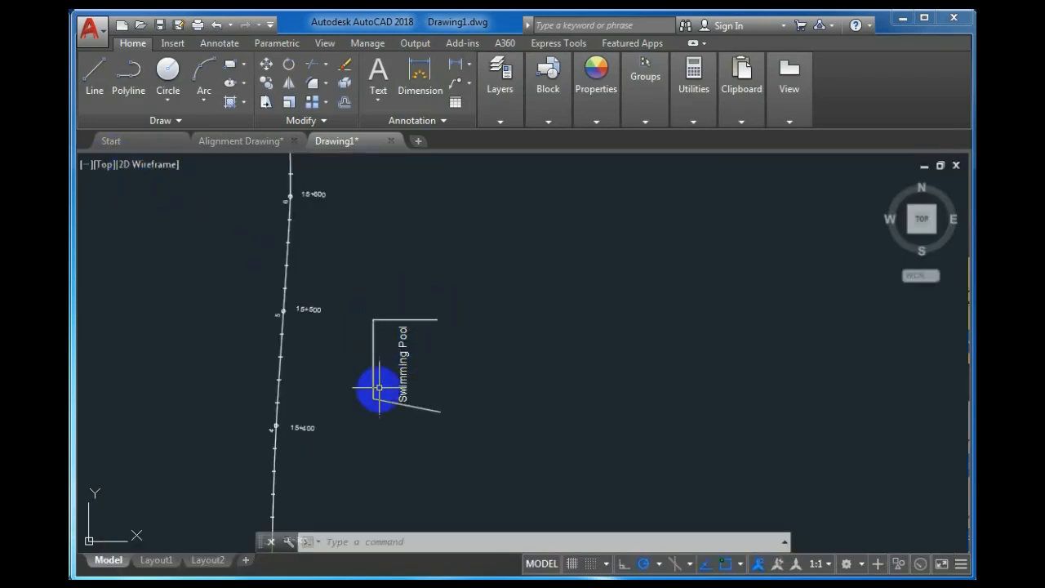
click(432, 339)
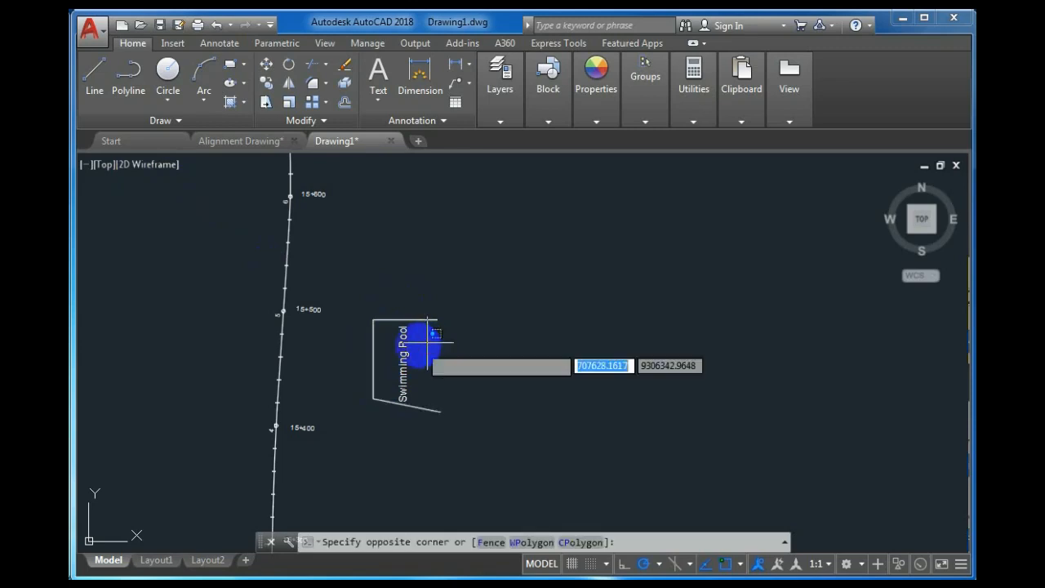
click(353, 351)
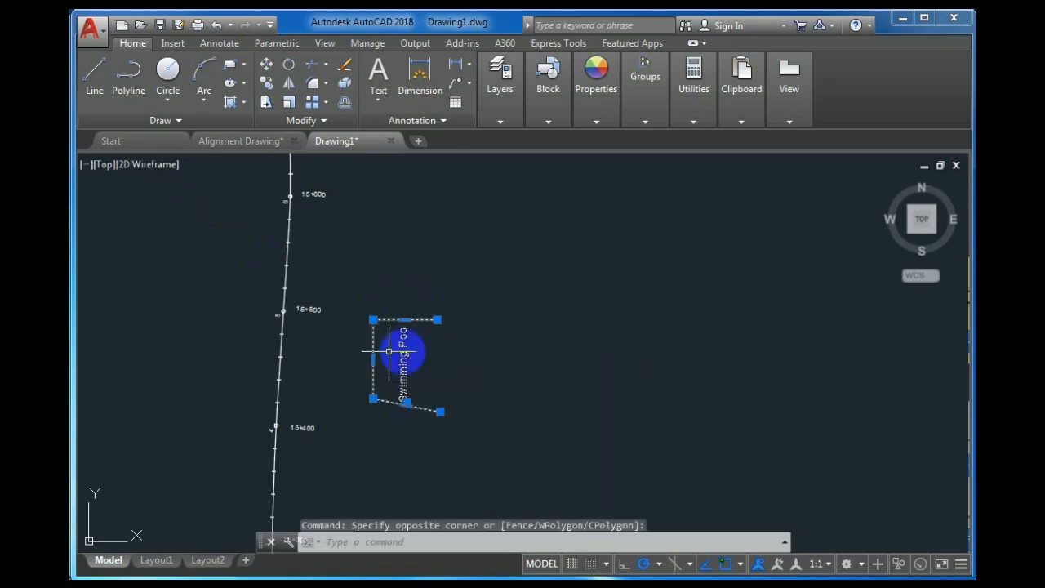
click(344, 65)
click(500, 86)
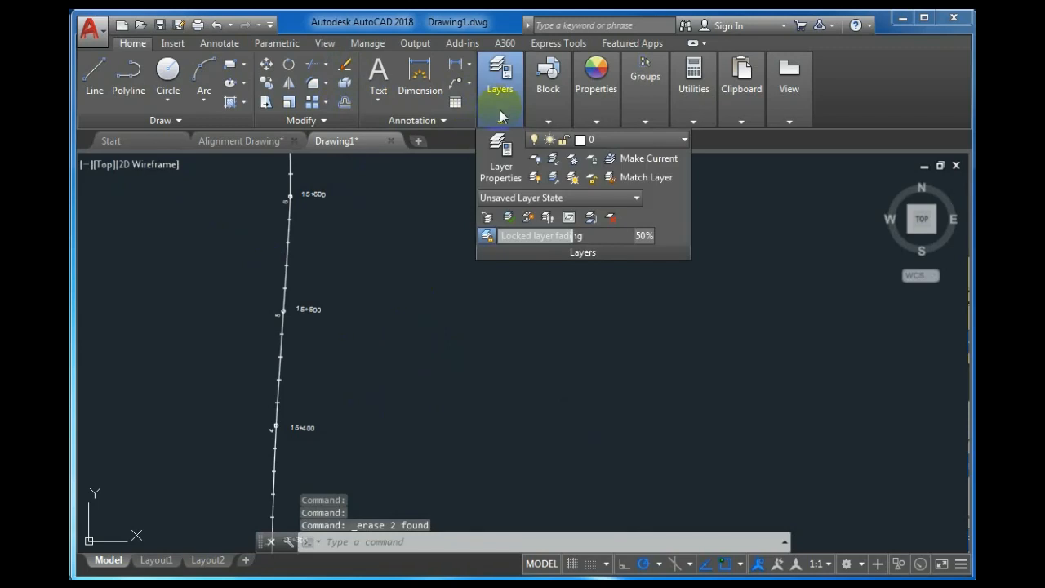
Delete the Text and New Boundary layers, leaving layer 0 and three ALIGNMENT MASTER layers.
click(498, 145)
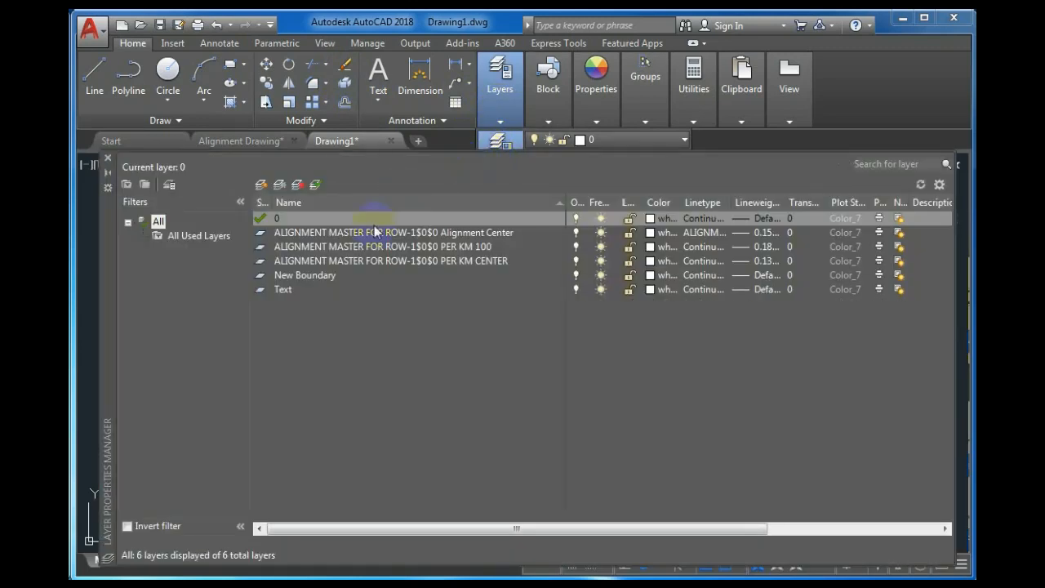
click(285, 290)
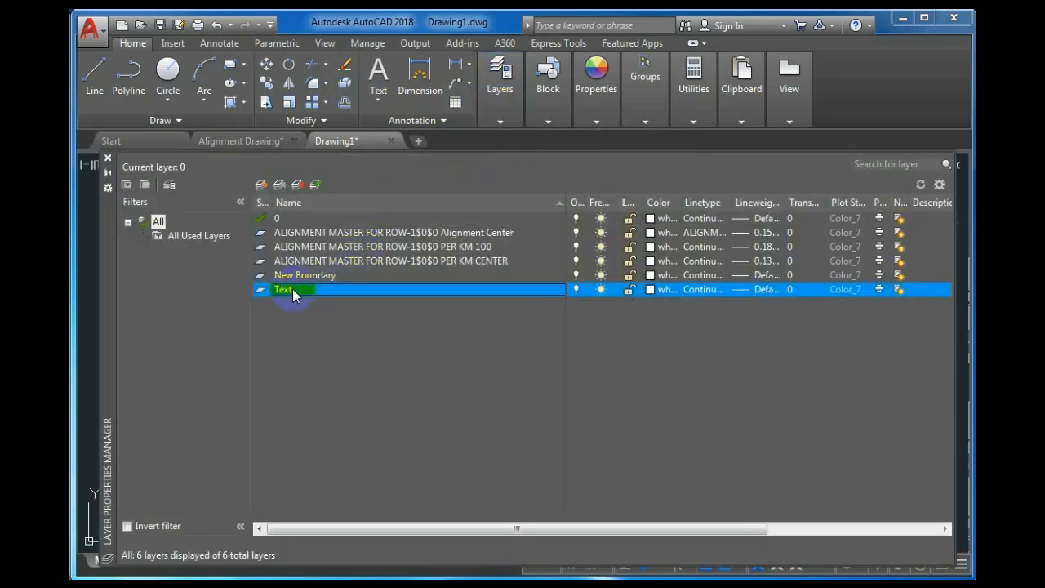
click(297, 185)
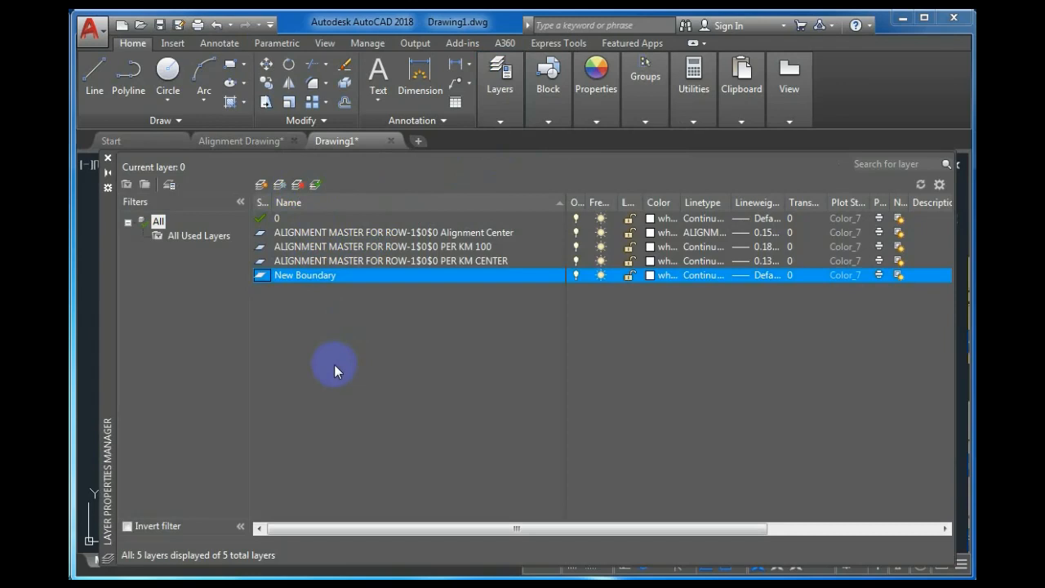
key(Delete)
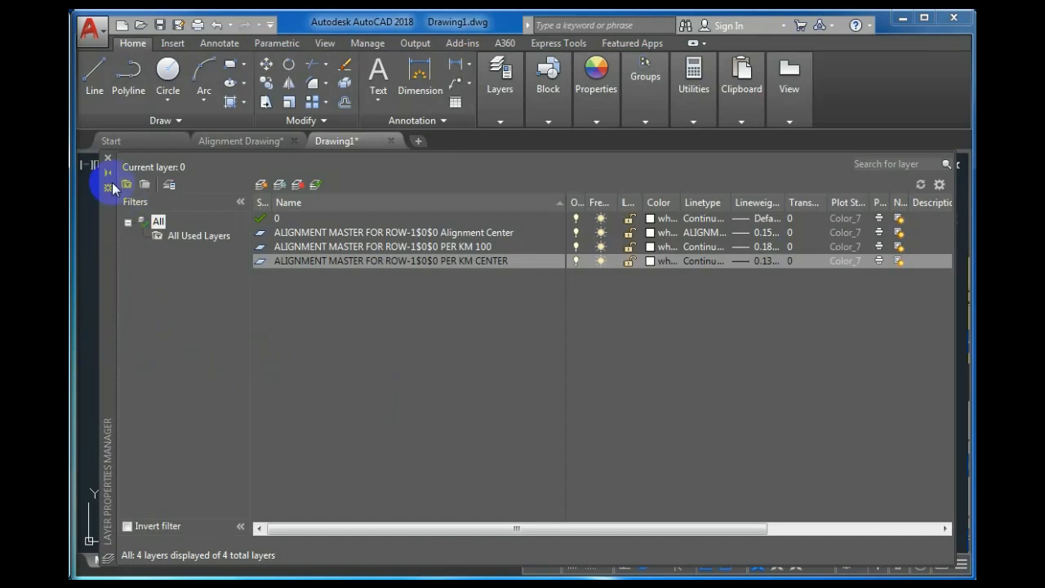
click(106, 159)
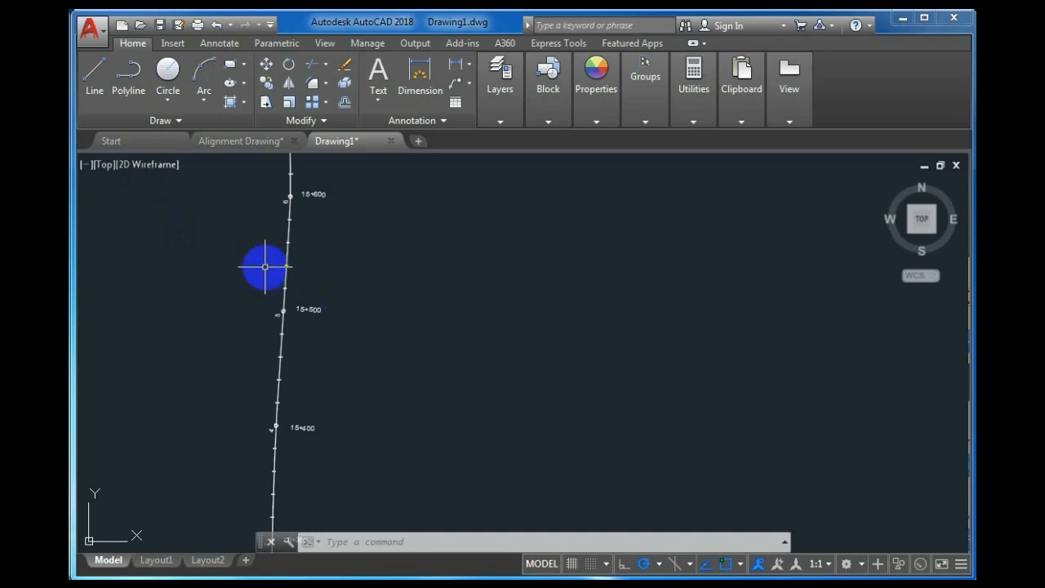
Switch to the Alignment Drawing, zoom in, and review its 295 layers via LA.
click(242, 142)
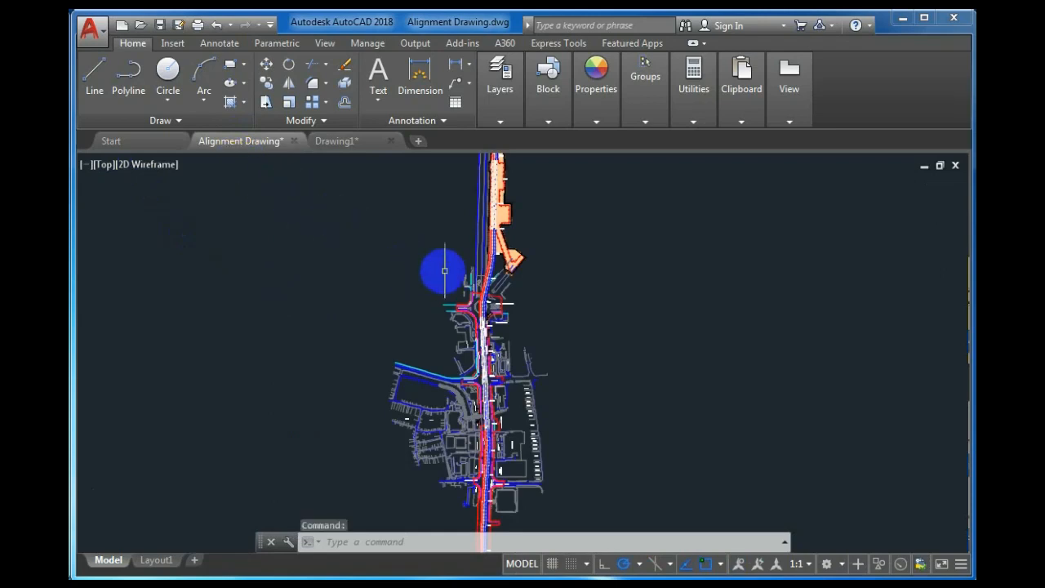
scroll(506, 249, up, 5)
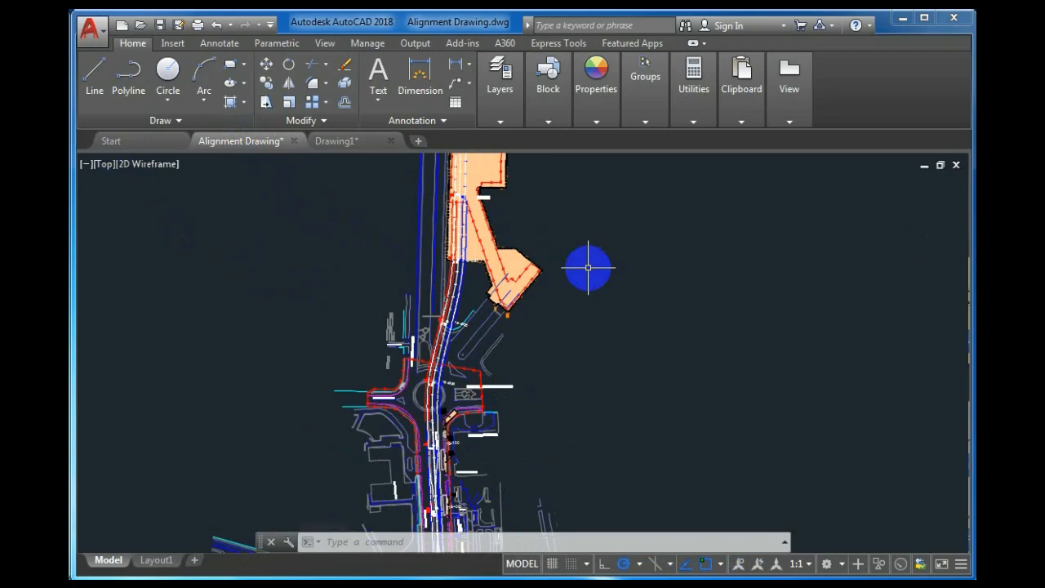
text(LA)
key(Return)
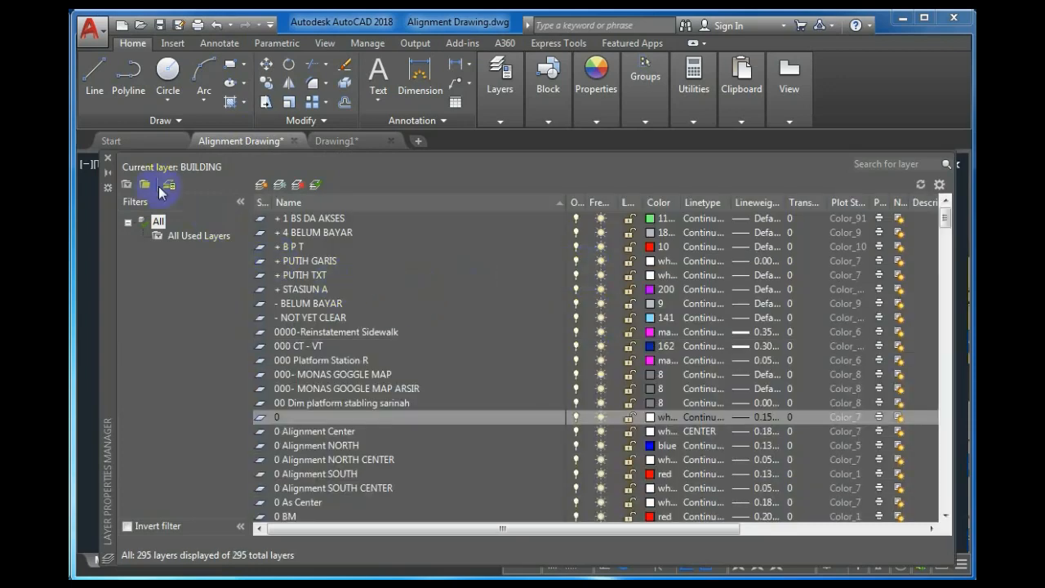
click(108, 158)
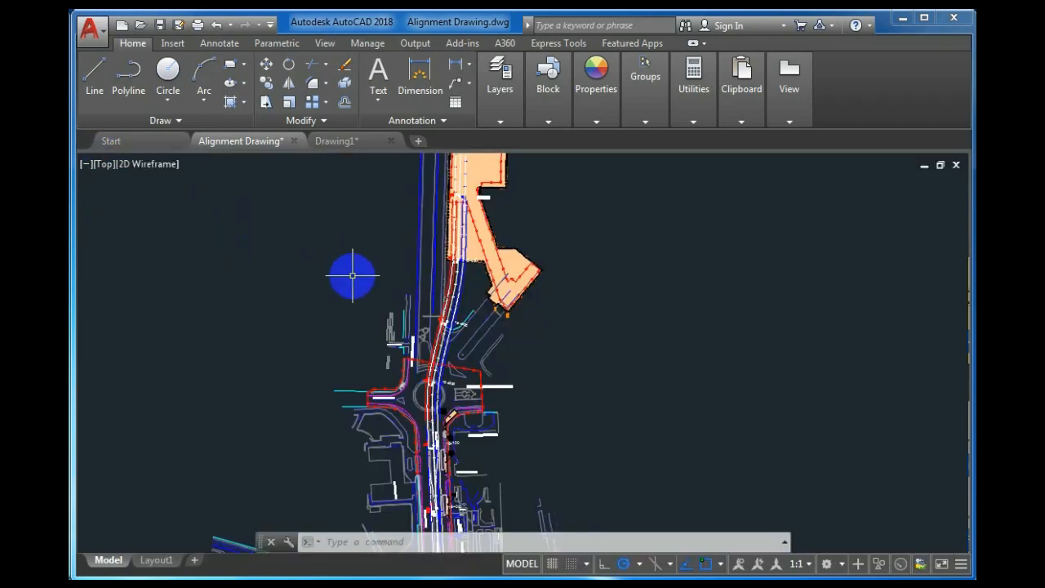
Purge all unused named items from the Alignment Drawing with PU and save it.
text(PU)
key(Return)
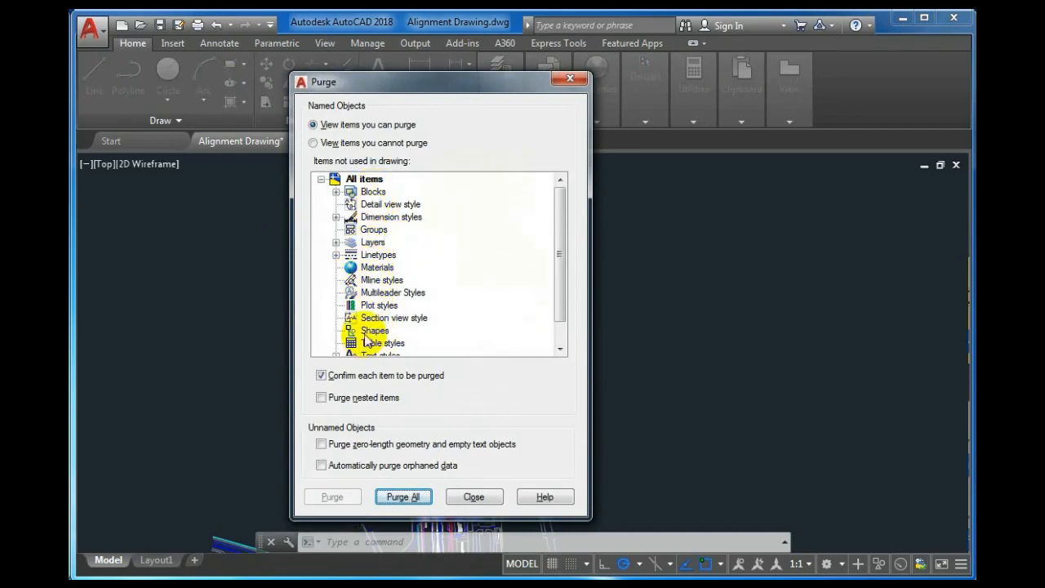
drag(560, 275, 550, 233)
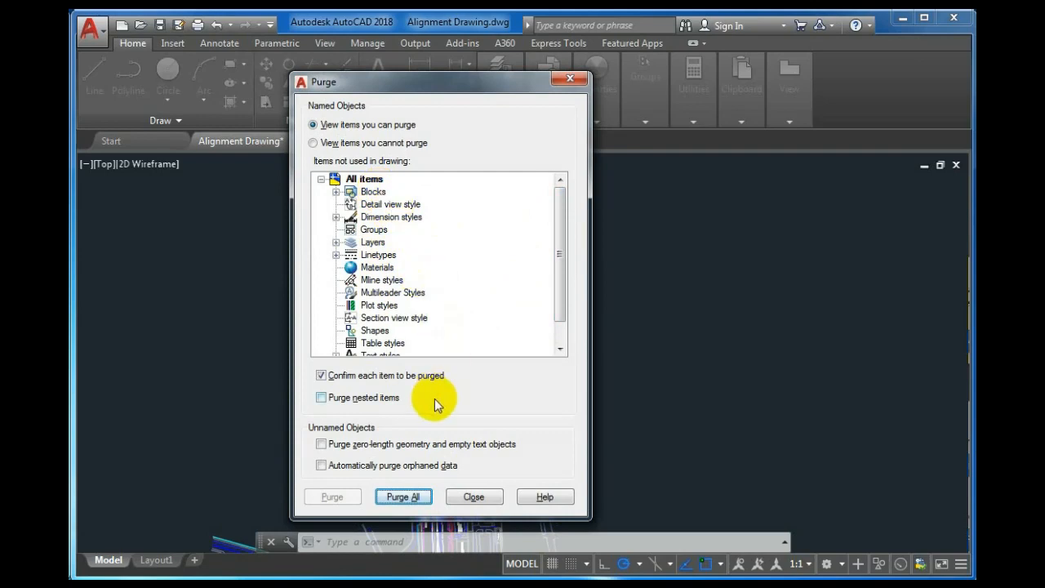
click(402, 497)
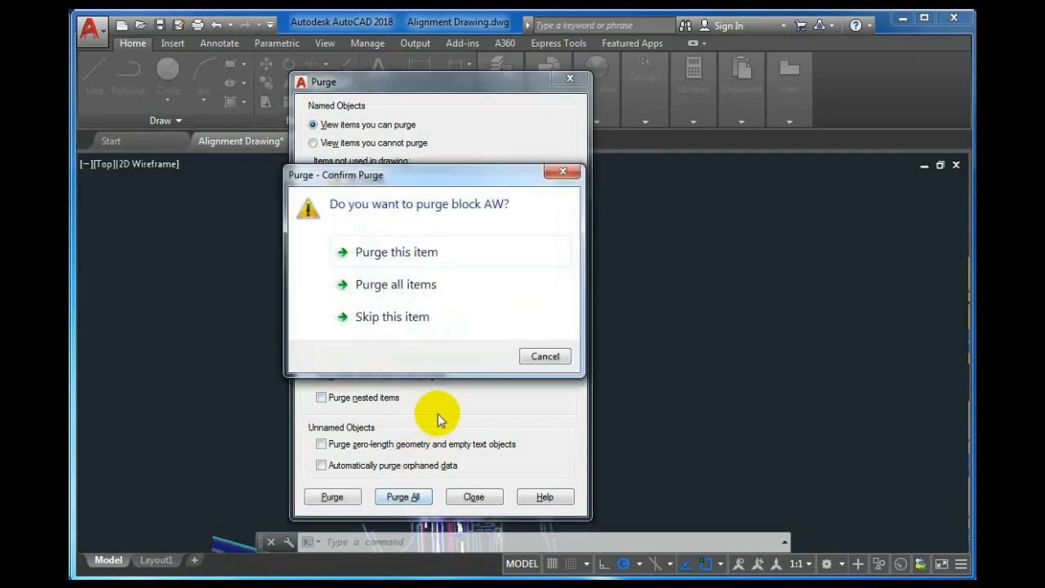
click(390, 286)
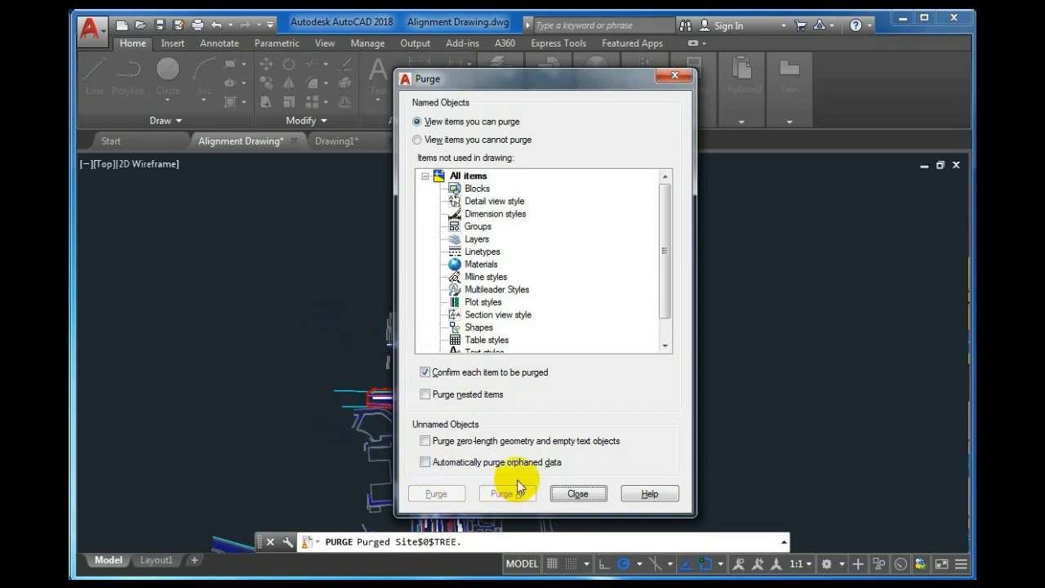
click(562, 493)
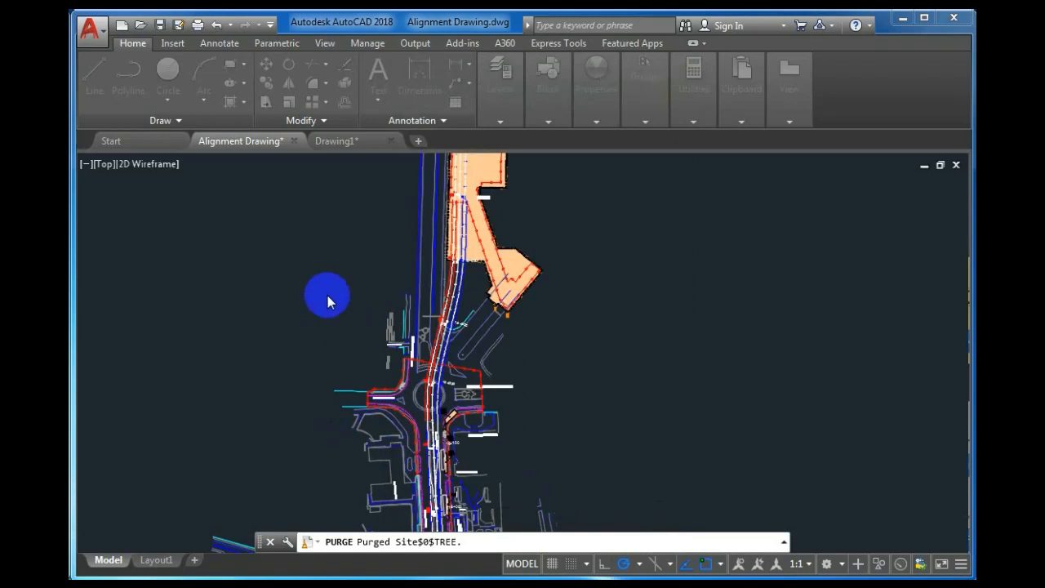
key(ctrl+s)
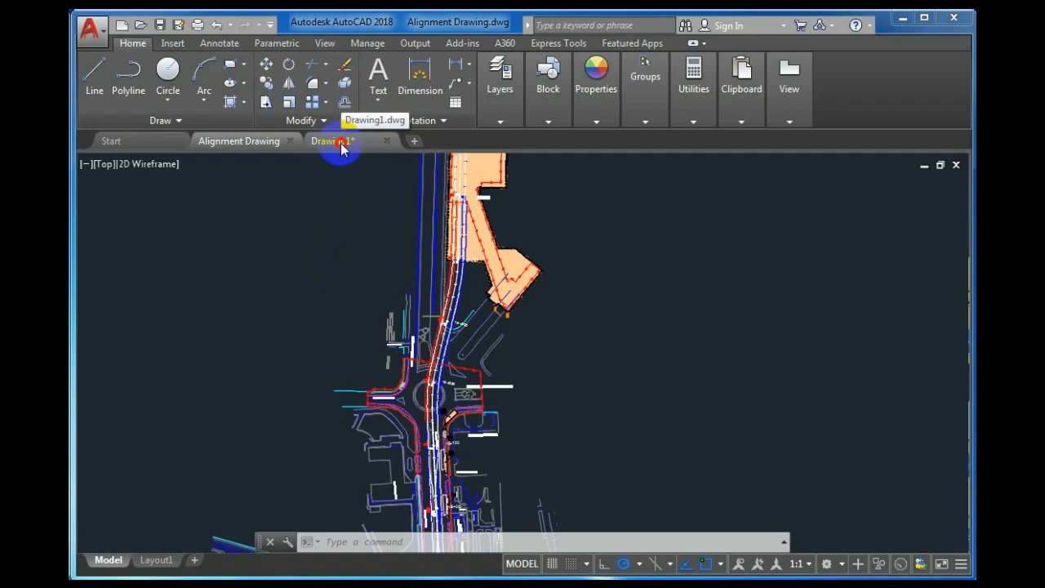
Switch to Drawing1 and review its four layers in the Layer Properties Manager.
mouse_move(338, 145)
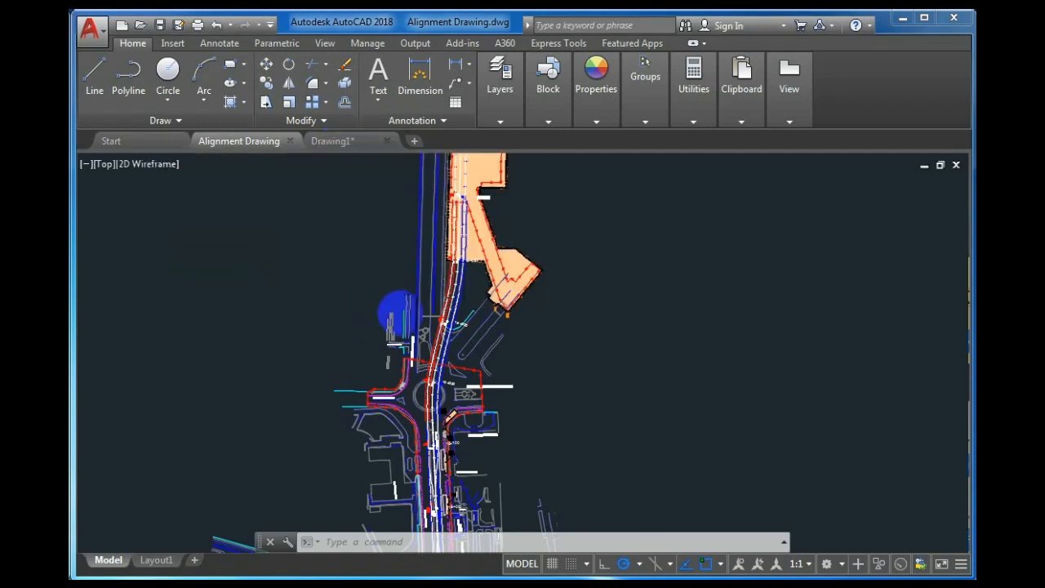
scroll(386, 310, down, 3)
click(336, 142)
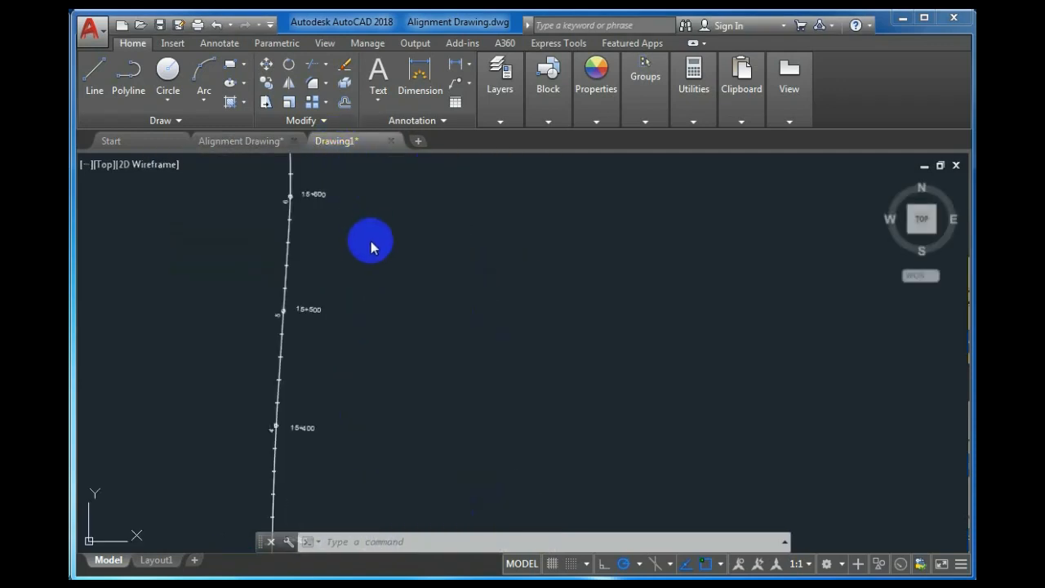
scroll(368, 316, down, 3)
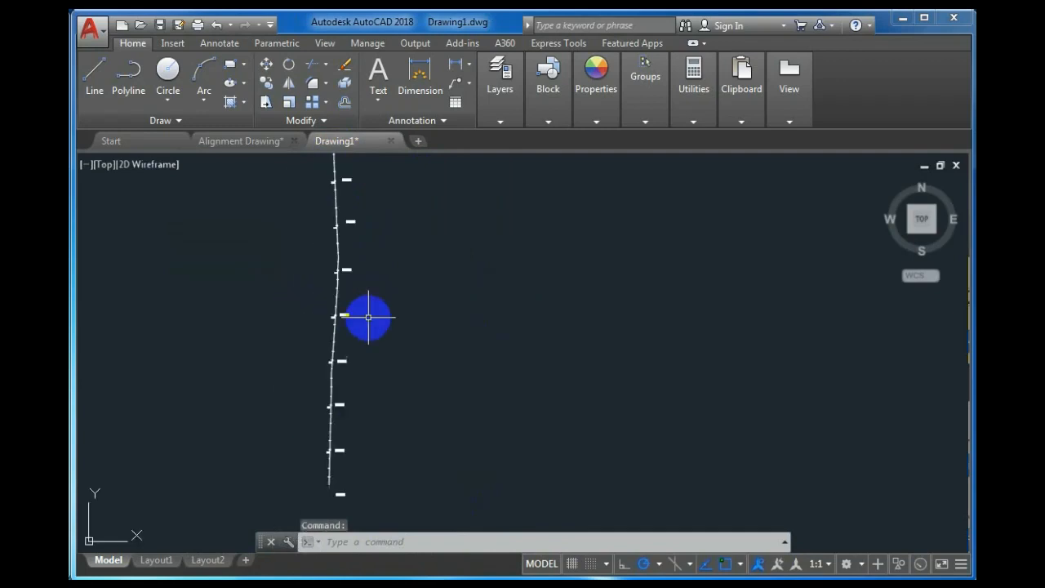
scroll(333, 352, up, 3)
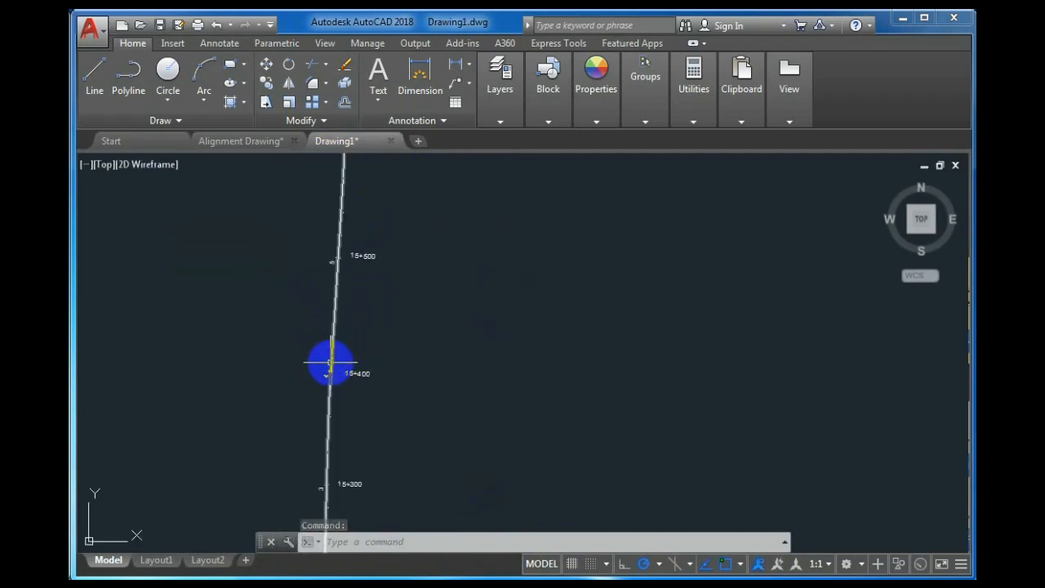
scroll(334, 352, up, 2)
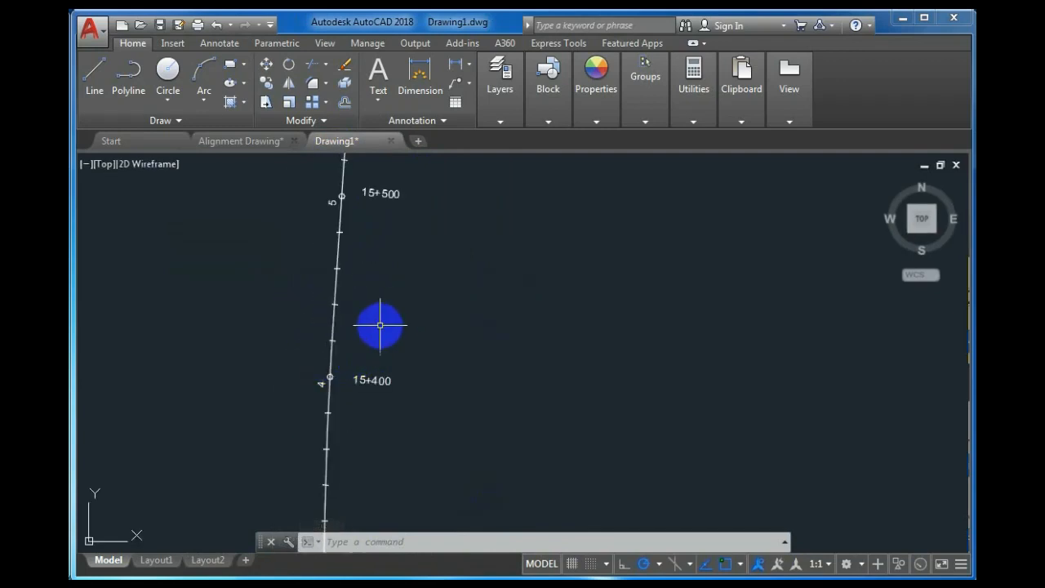
scroll(340, 337, up, 3)
click(517, 108)
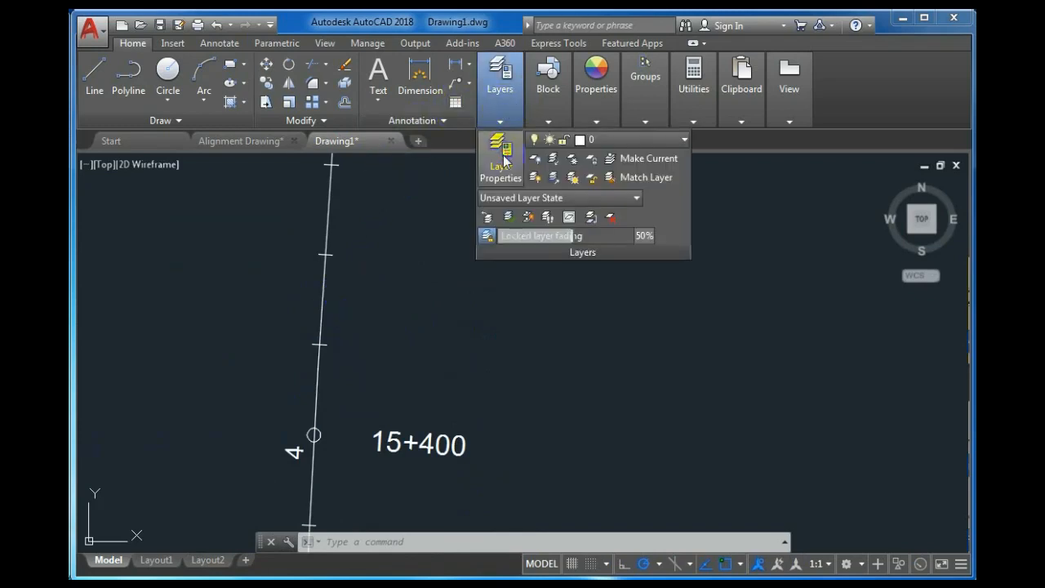
click(499, 145)
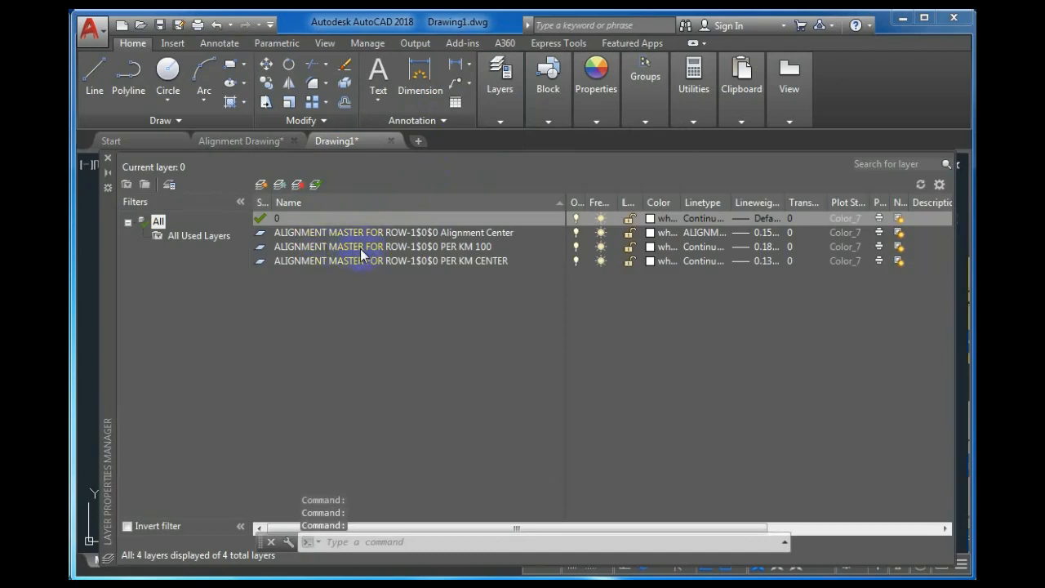
click(107, 157)
scroll(424, 322, down, 3)
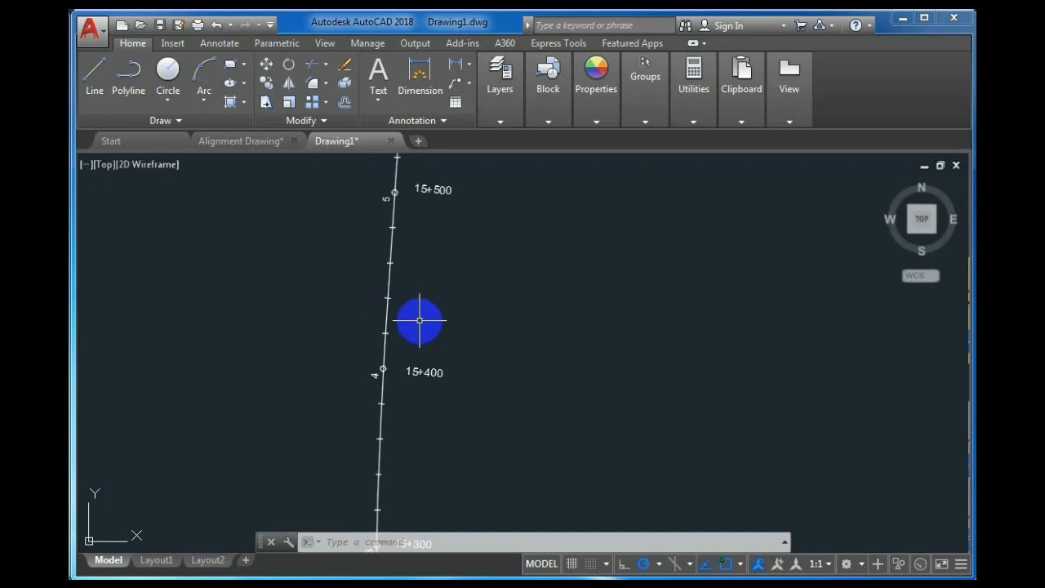
Return to the Alignment Drawing and start a crossing window around the whole road plan.
click(277, 142)
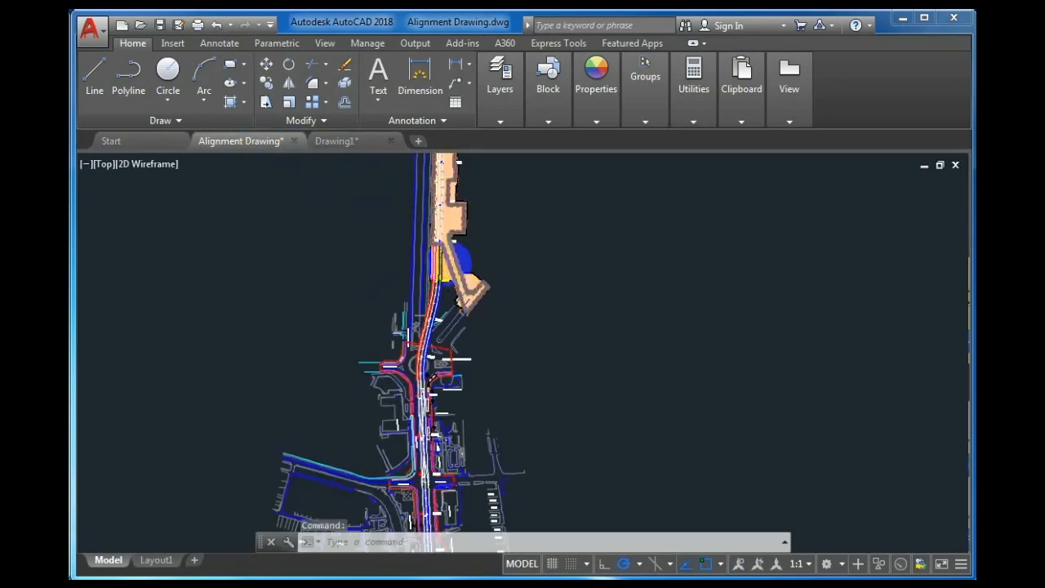
click(345, 144)
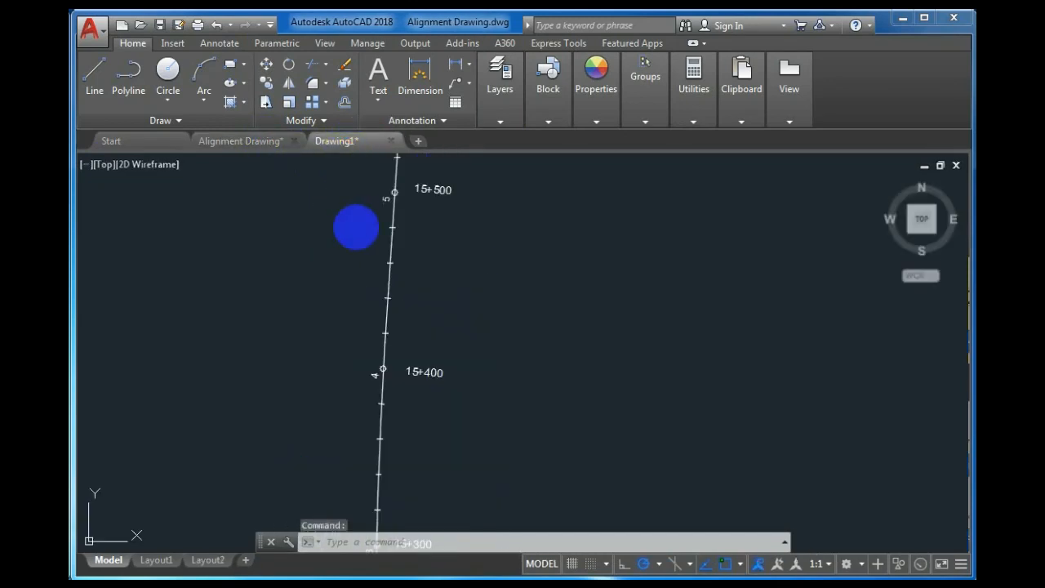
scroll(392, 367, up, 3)
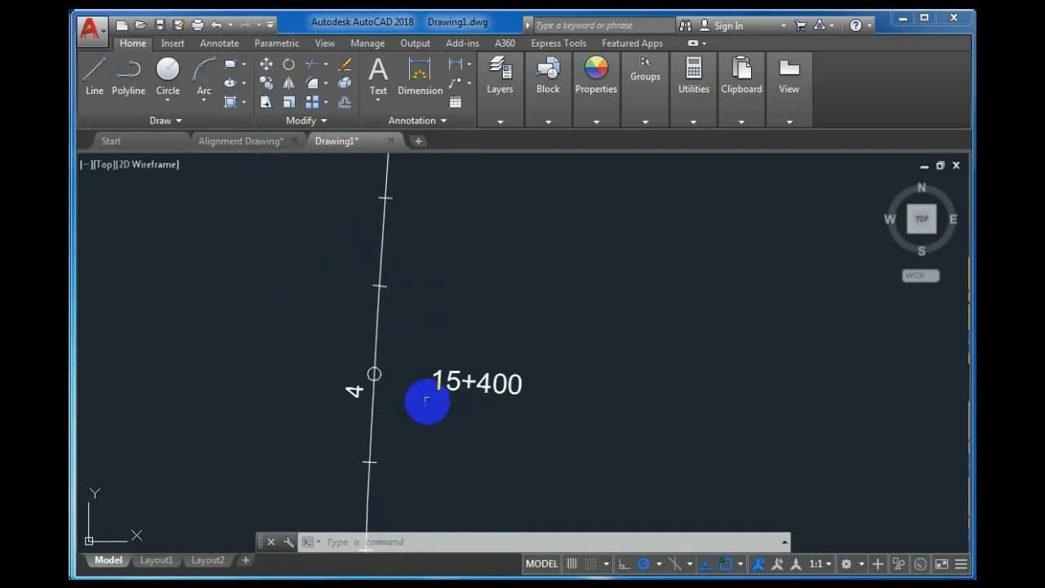
click(237, 142)
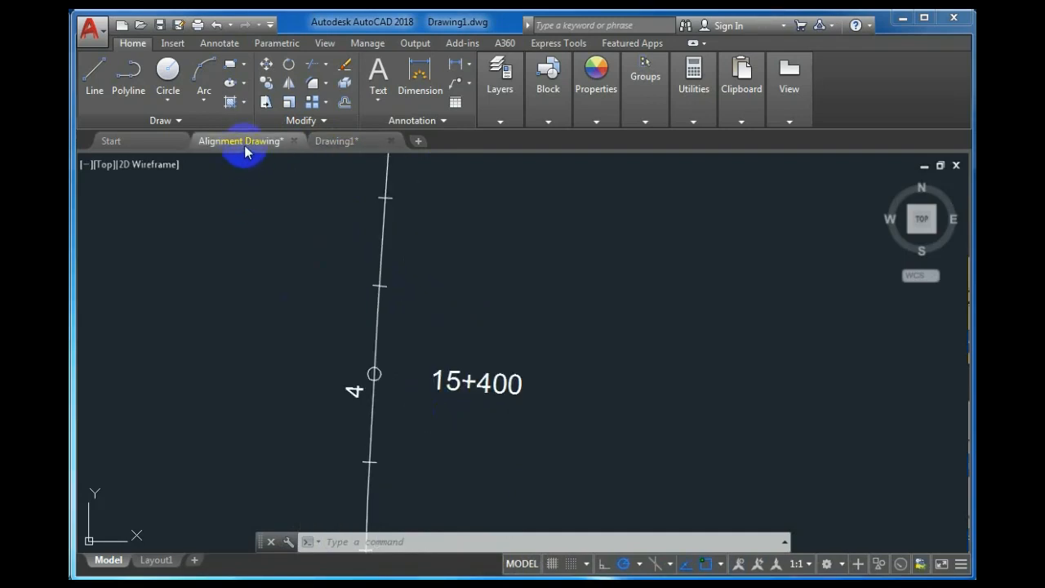
scroll(363, 278, down, 5)
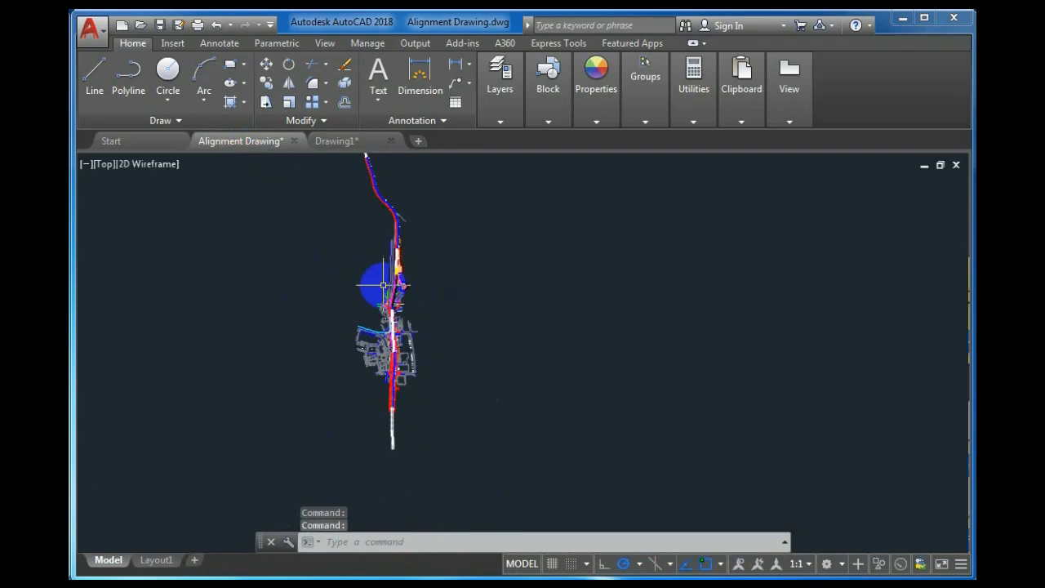
scroll(418, 284, up, 3)
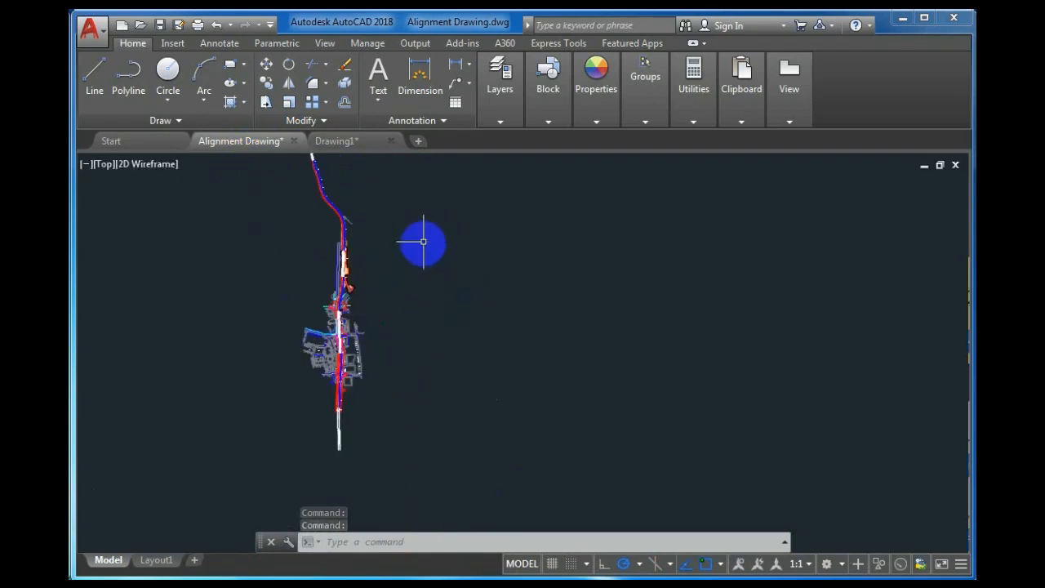
click(426, 219)
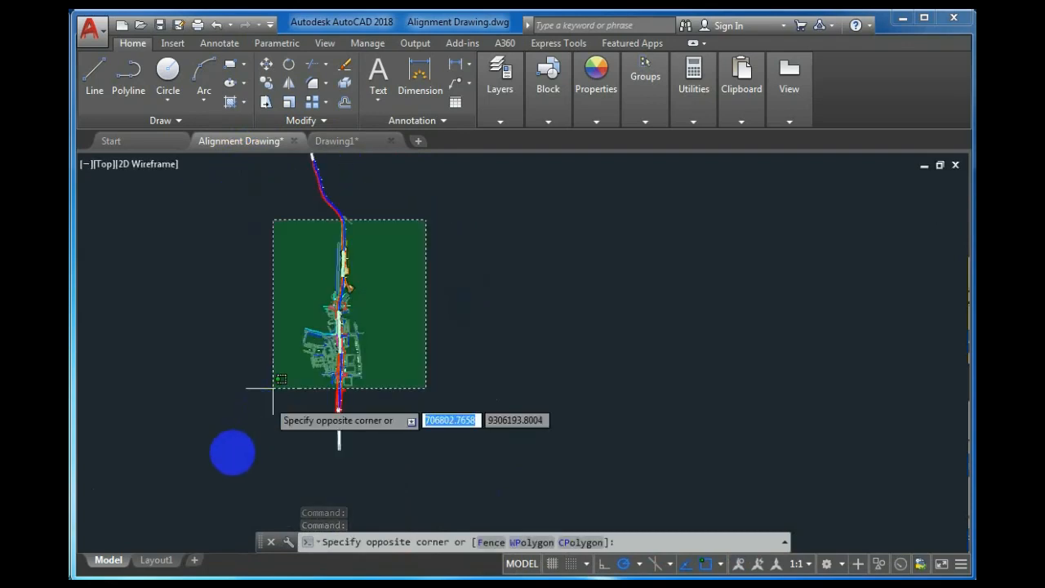
Select the entire road plan and copy its 1310 objects with base point 0,0.
click(226, 458)
right_click(406, 312)
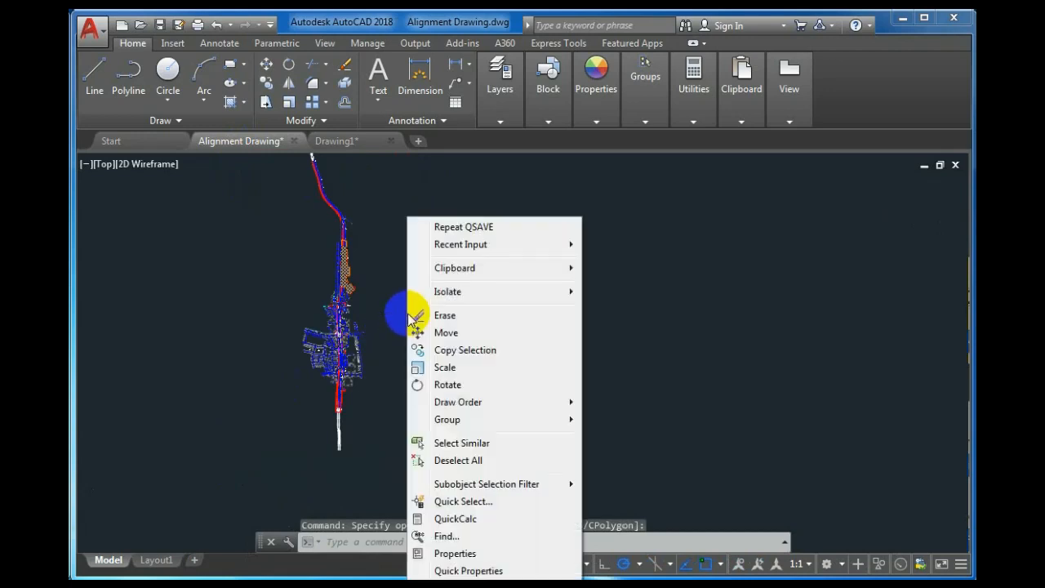
mouse_move(566, 266)
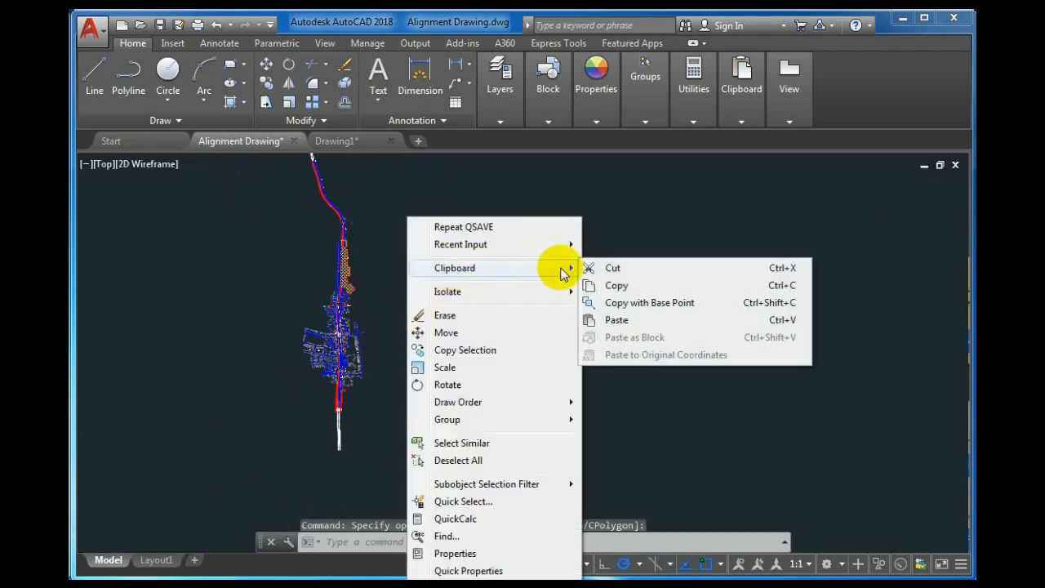
click(628, 303)
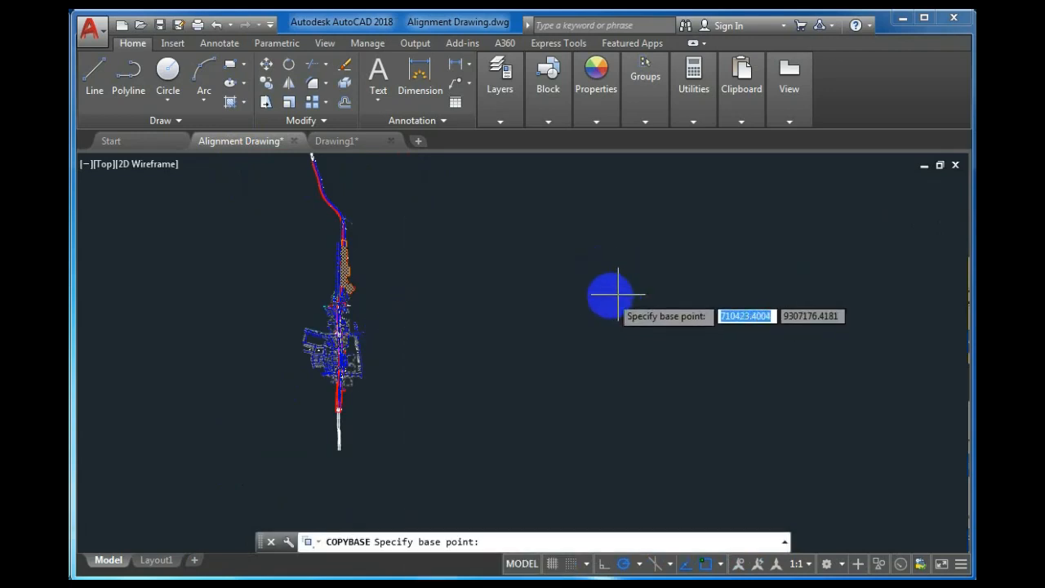
text(0)
key(Tab)
text(0)
key(Return)
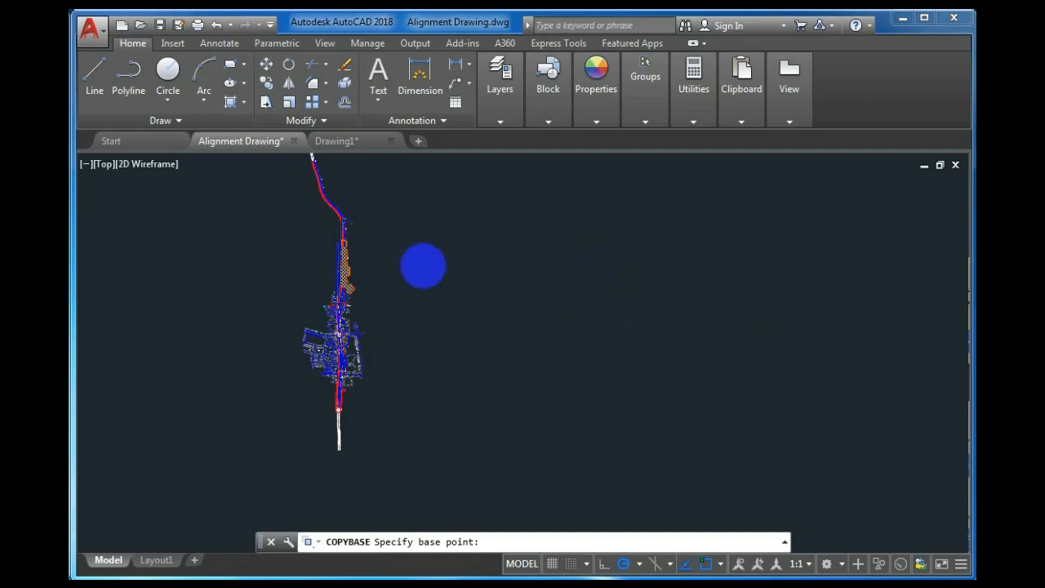
Paste the copied road plan into Drawing1 at insertion point 0,0.
click(342, 144)
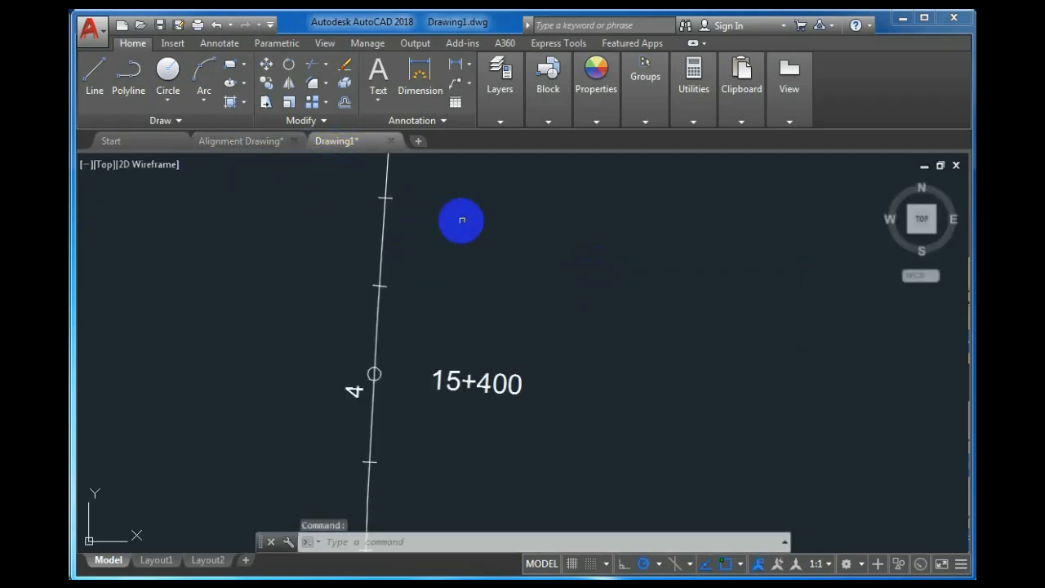
right_click(512, 217)
mouse_move(702, 268)
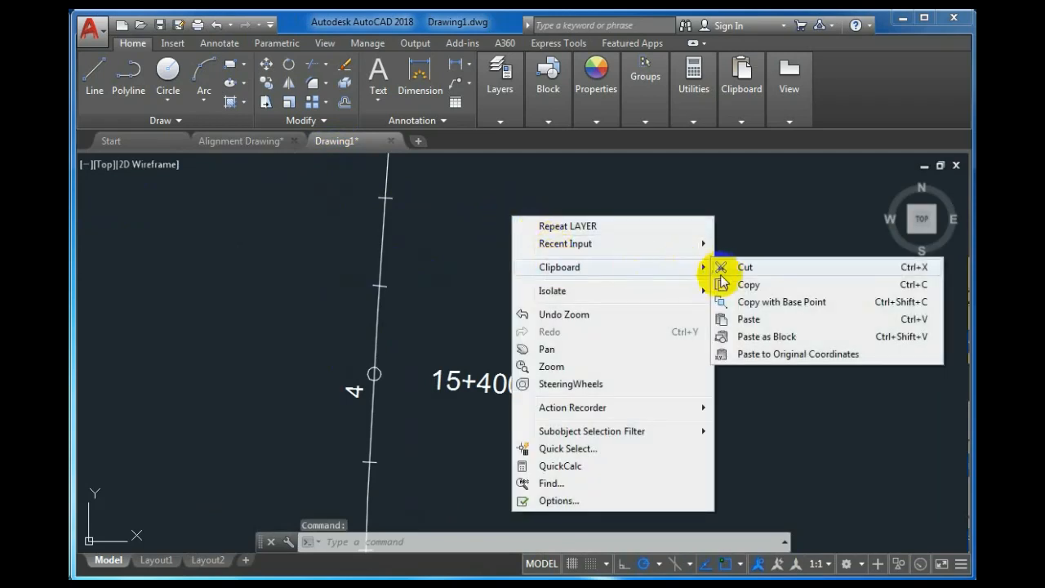
click(745, 320)
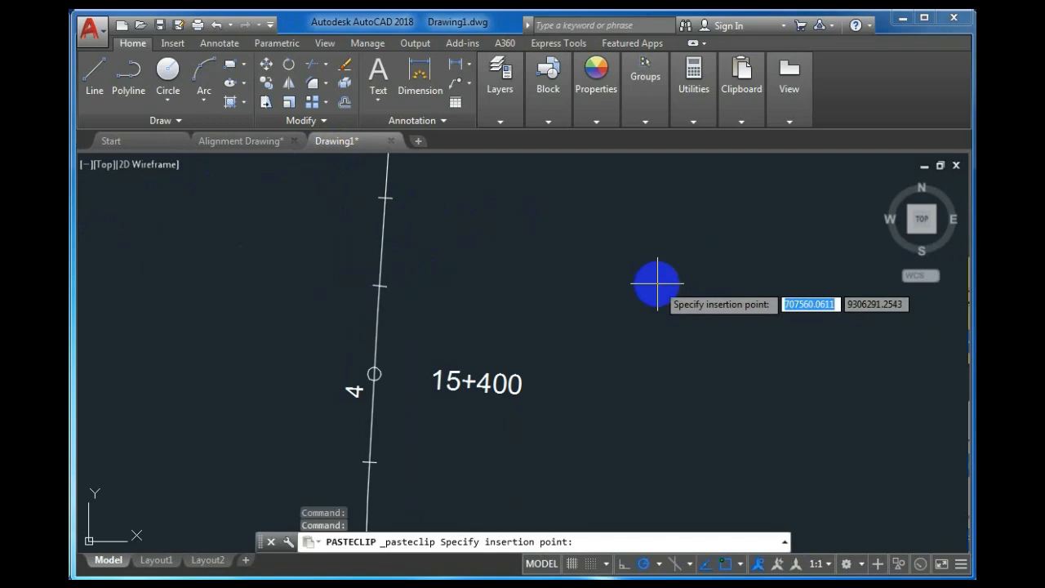
text(0,0)
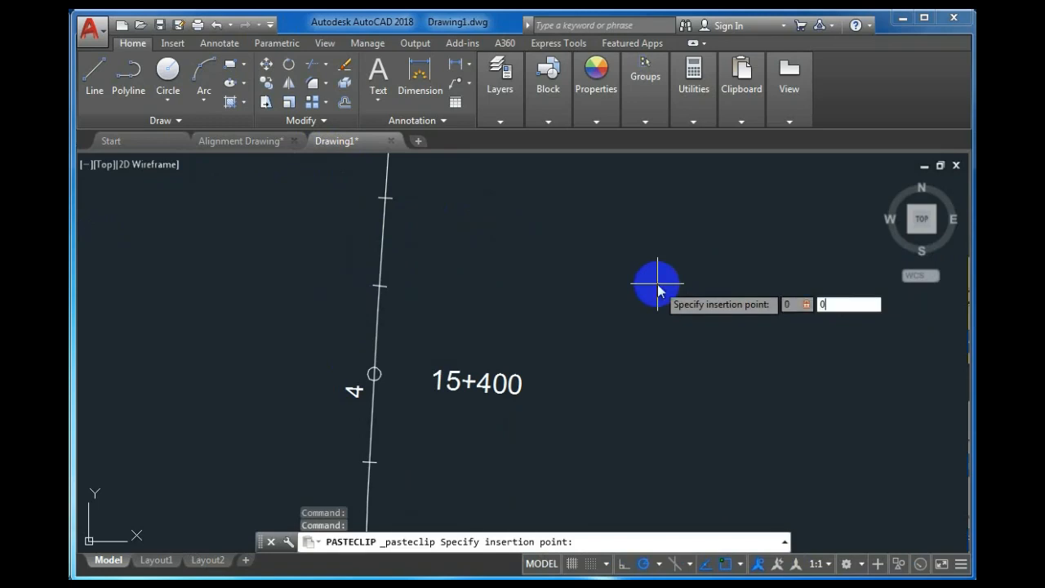
key(Return)
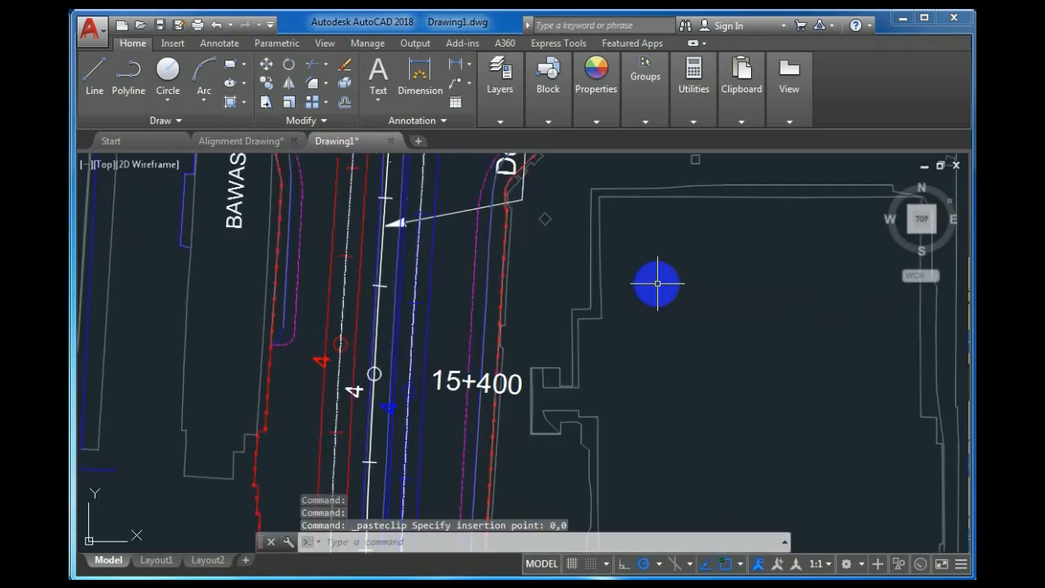
scroll(423, 300, down, 5)
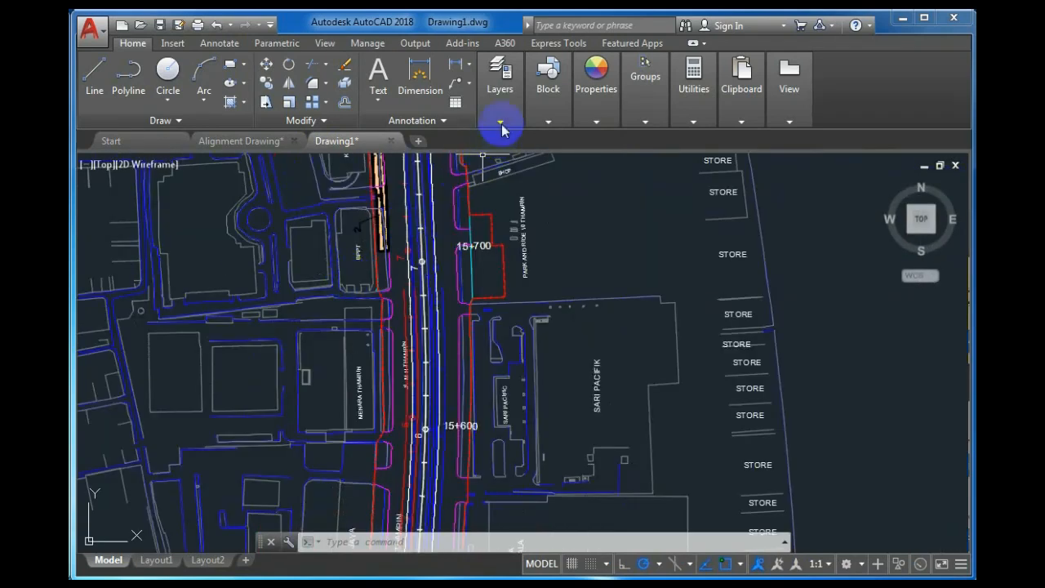
click(501, 124)
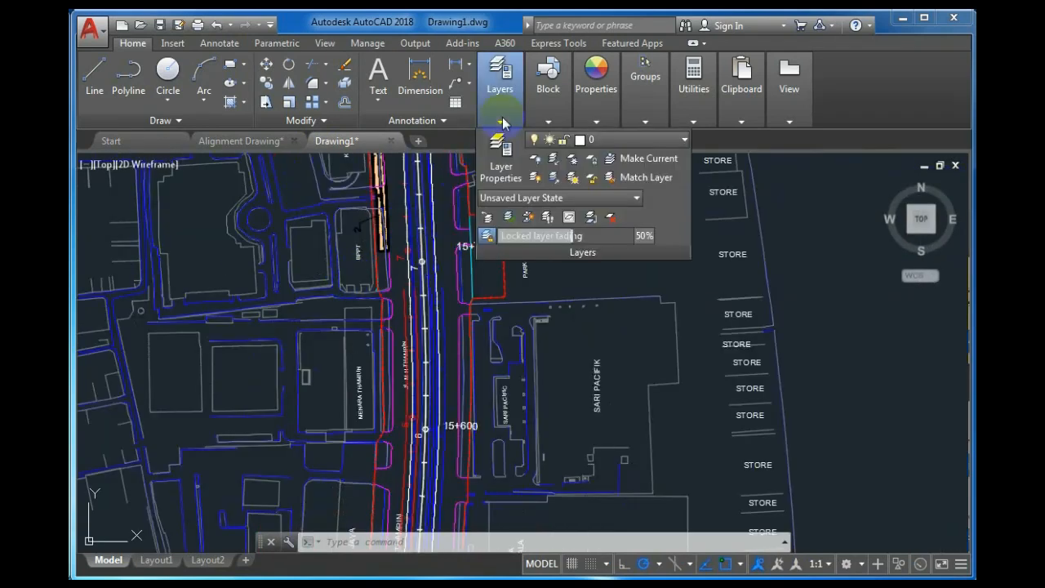
click(497, 145)
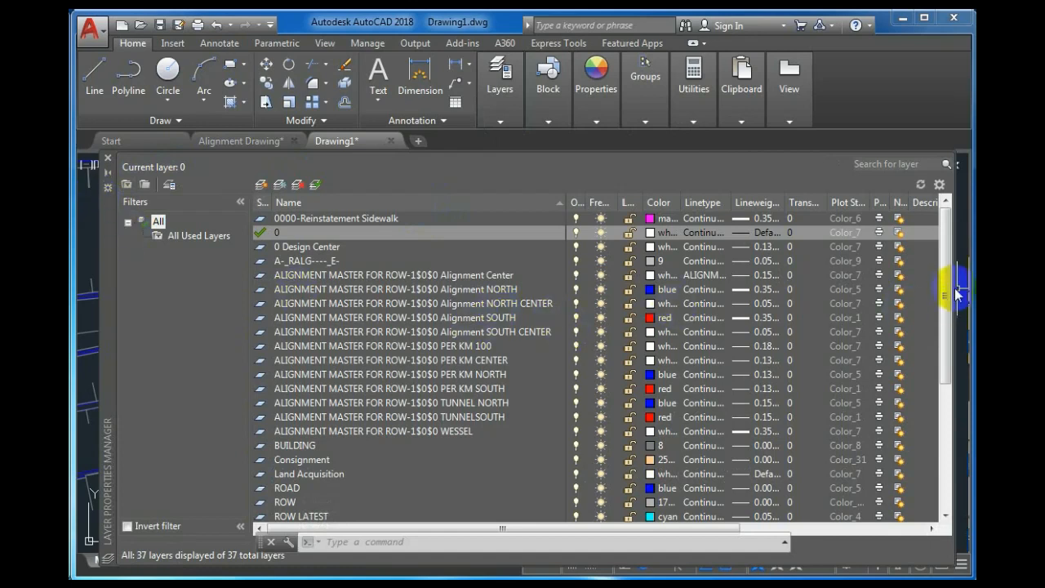
mouse_move(944, 291)
mouse_down()
mouse_move(945, 447)
mouse_move(941, 291)
mouse_up()
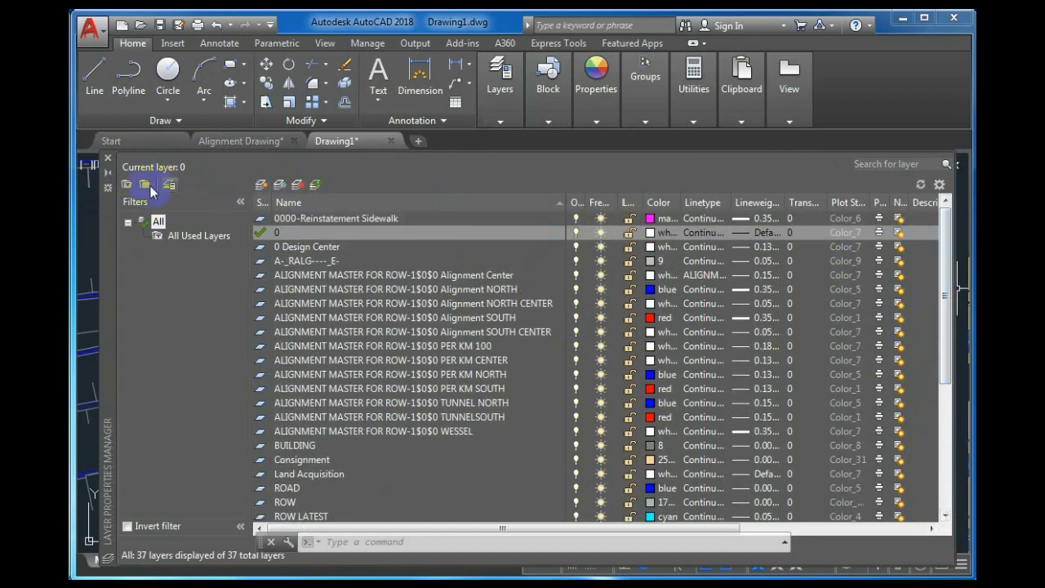
click(107, 158)
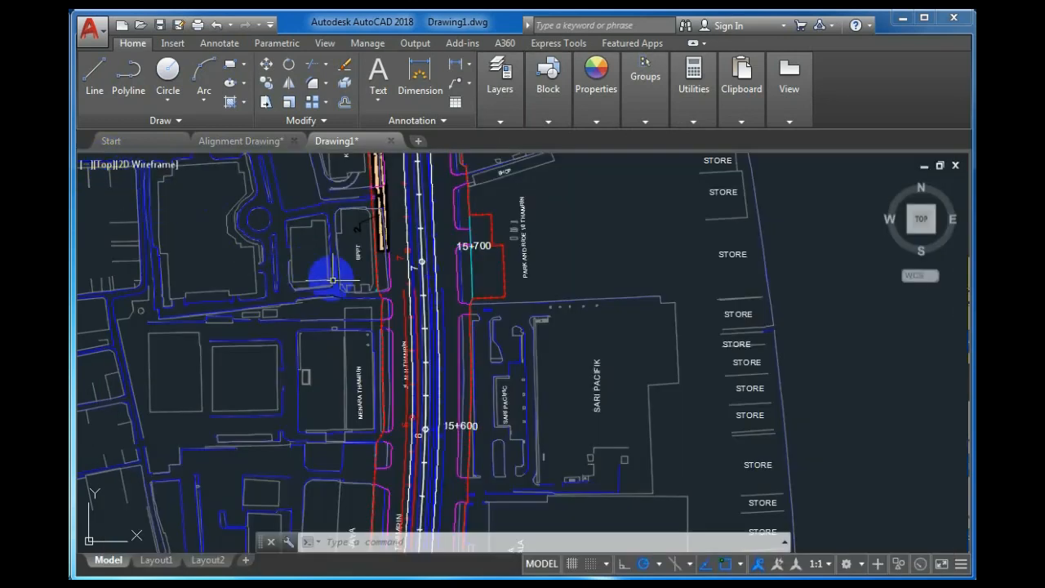
scroll(385, 309, up, 4)
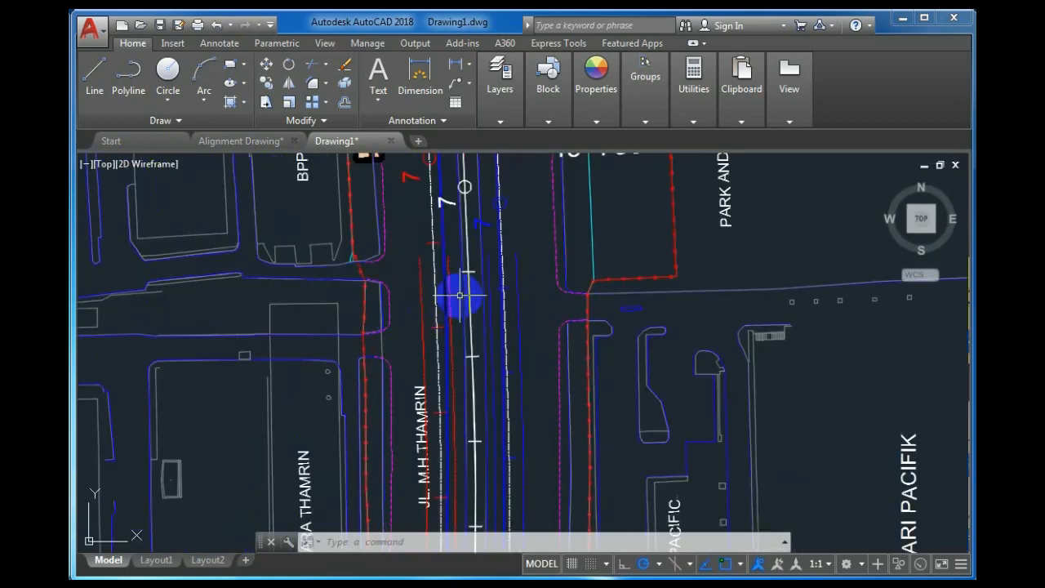
scroll(384, 292, up, 1)
scroll(385, 291, down, 3)
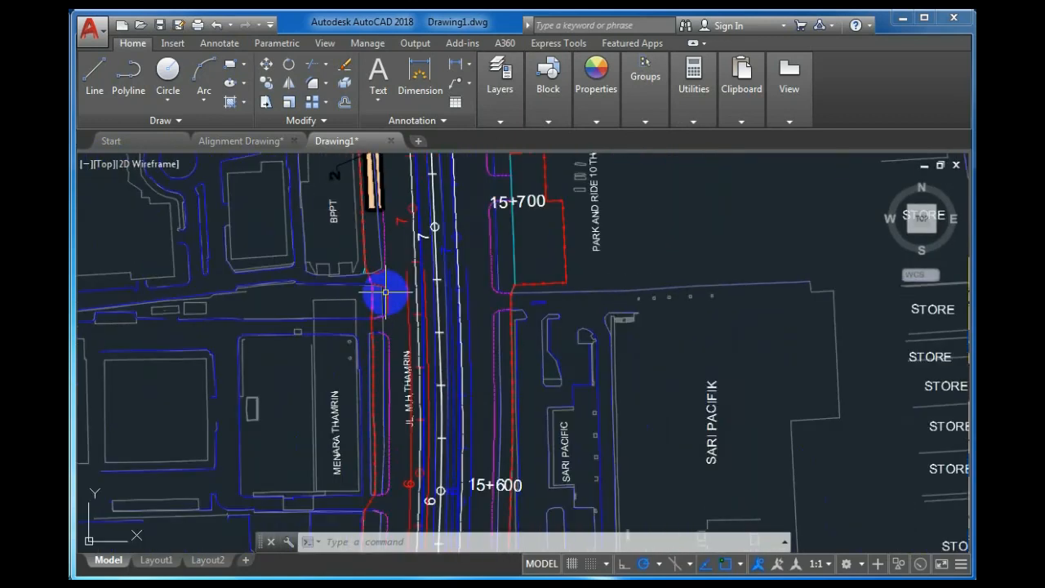
scroll(386, 291, down, 2)
scroll(229, 328, up, 2)
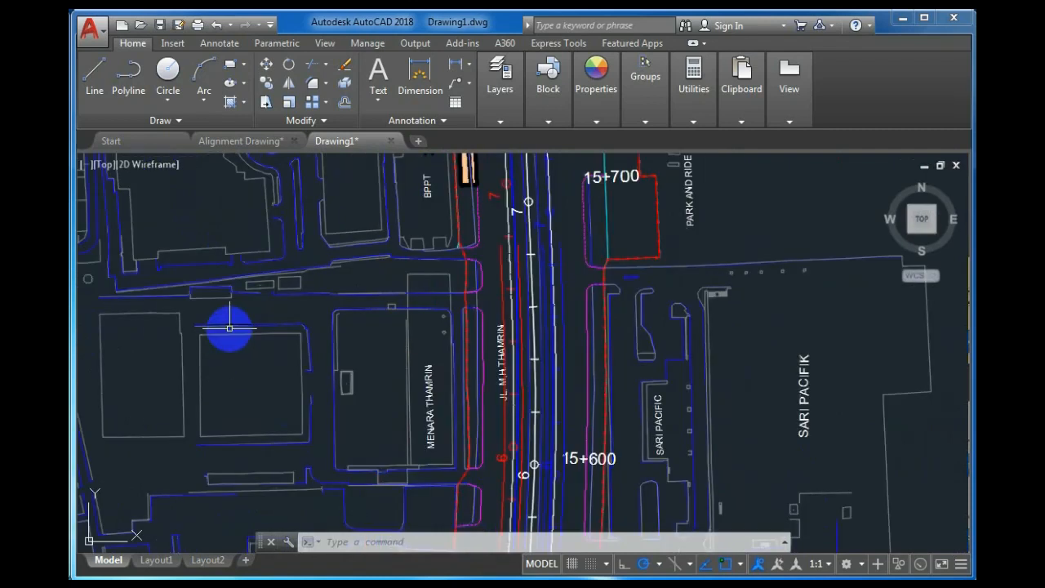
scroll(350, 322, down, 2)
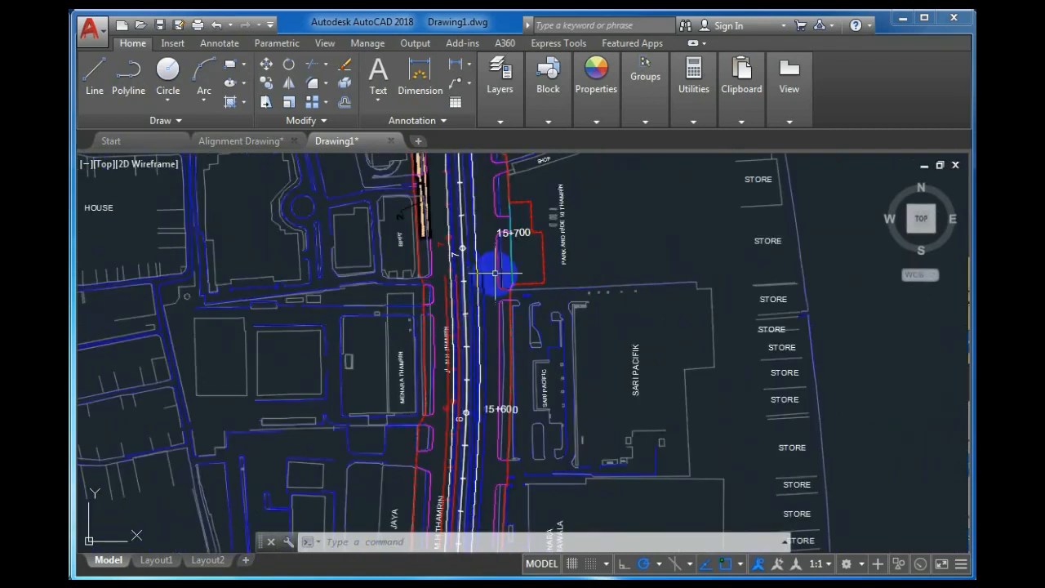
scroll(495, 272, up, 2)
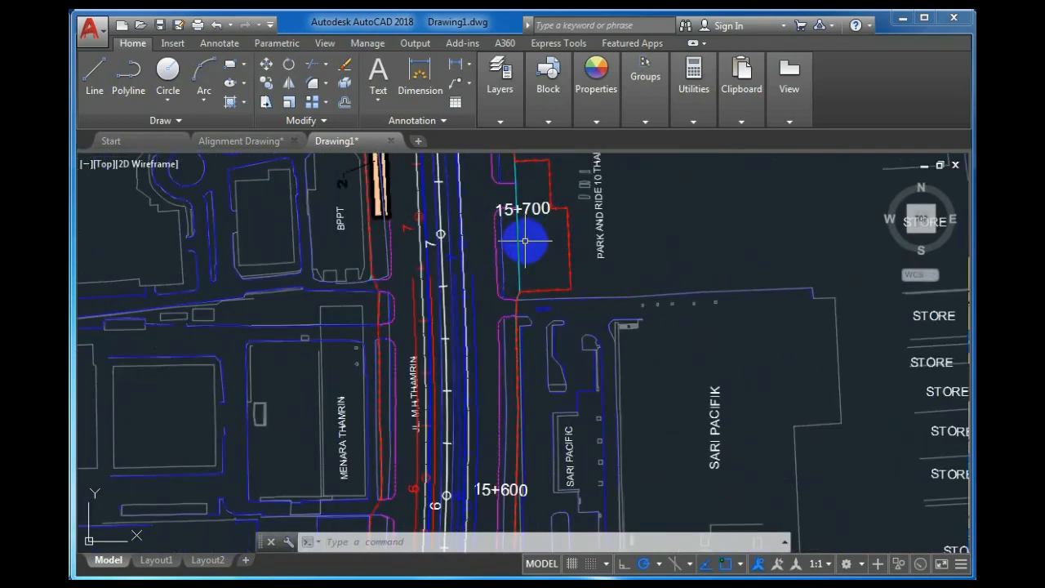
scroll(525, 241, up, 2)
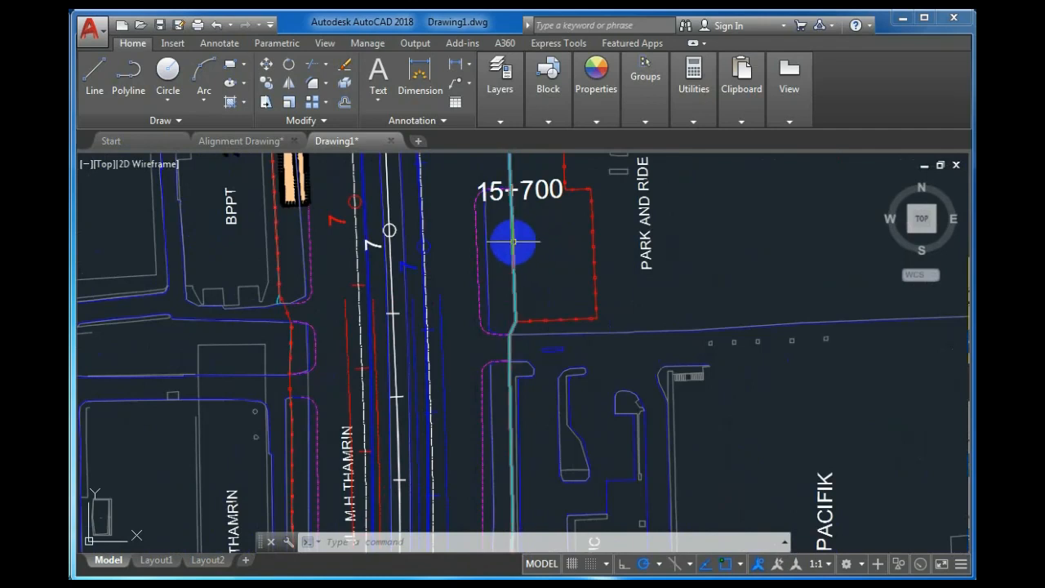
mouse_move(513, 241)
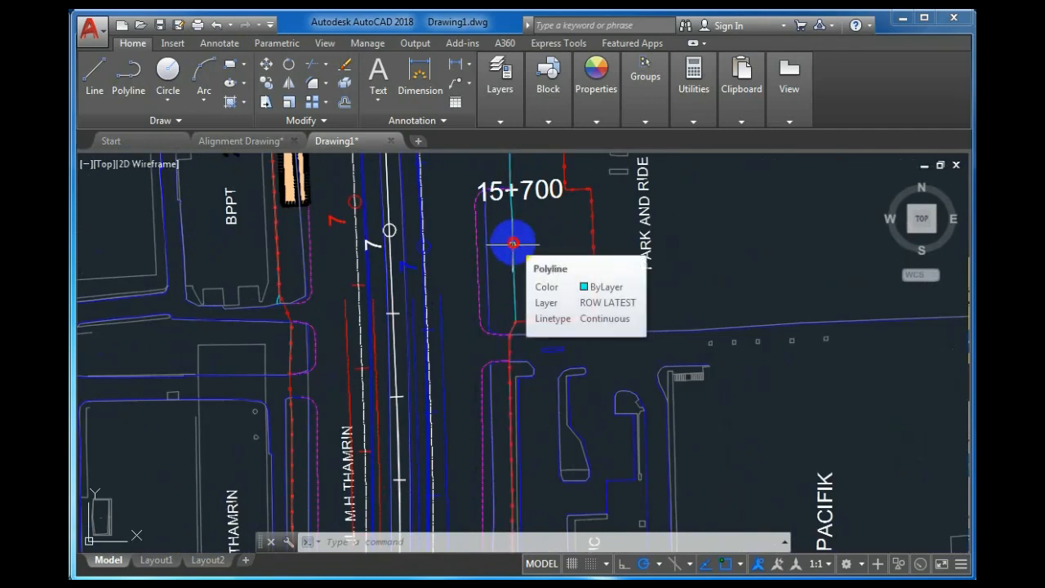
click(512, 241)
click(501, 123)
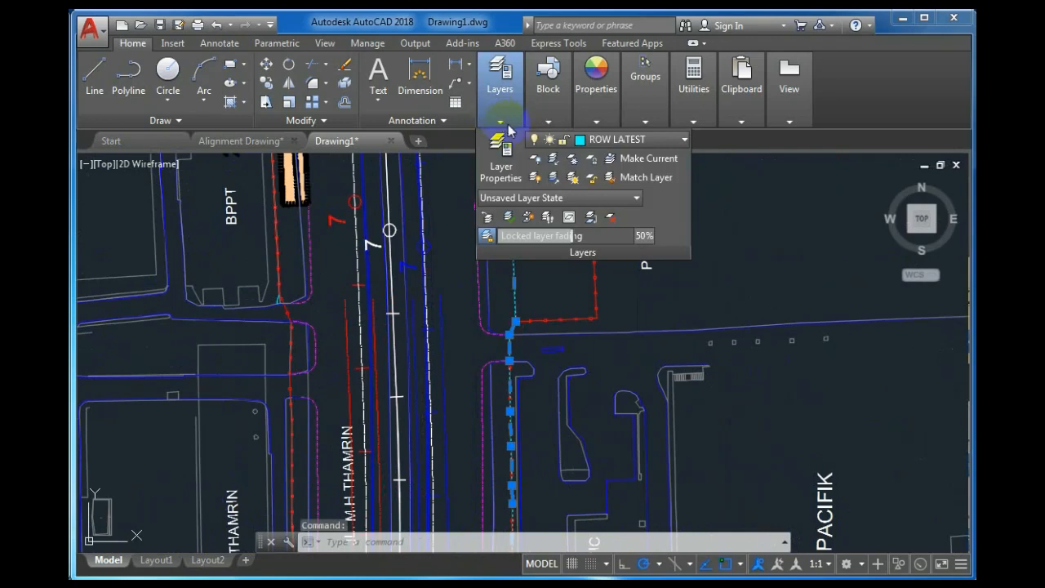
scroll(711, 287, down, 2)
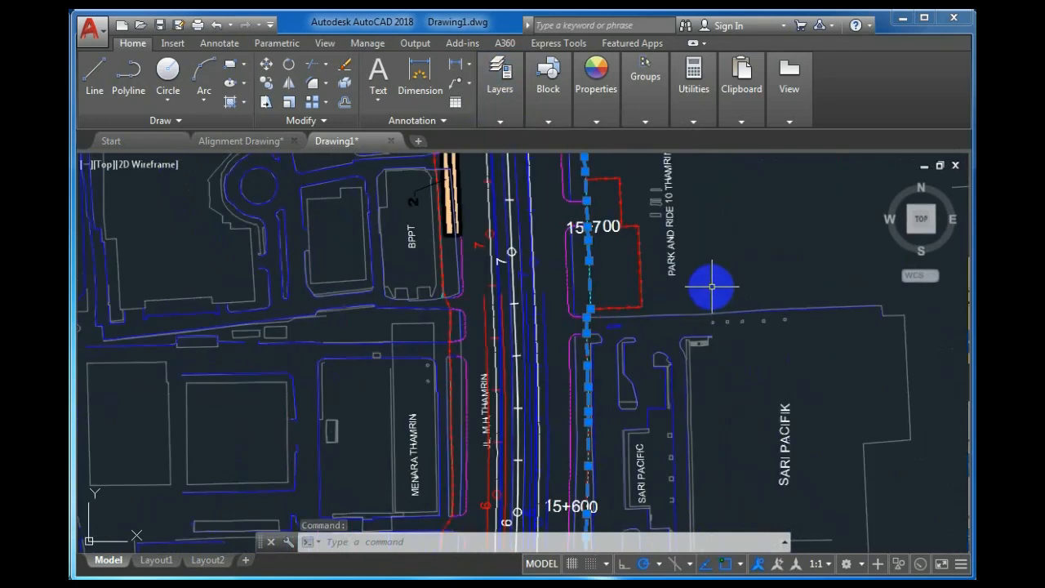
key(Escape)
key(Escape)
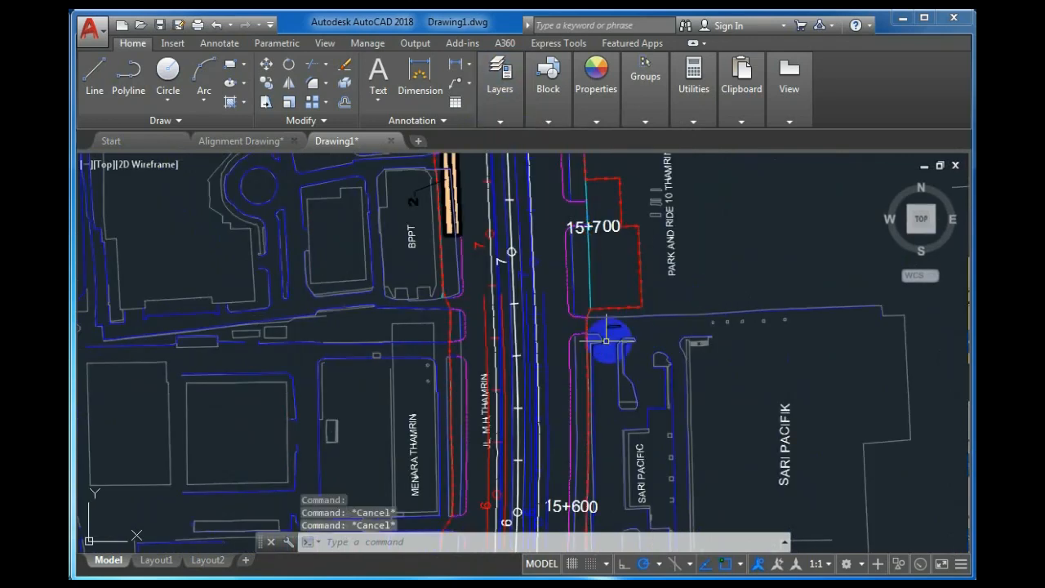
scroll(541, 340, up, 4)
scroll(280, 412, down, 2)
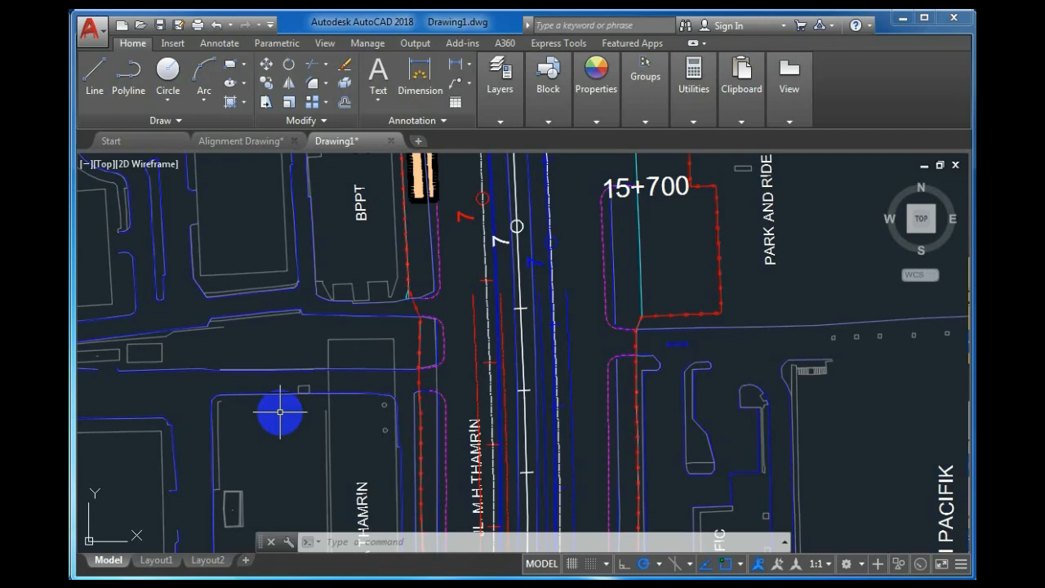
Start Layer Delete and pick objects on the ROW LATEST and ROW1 layers.
text(LAYDe)
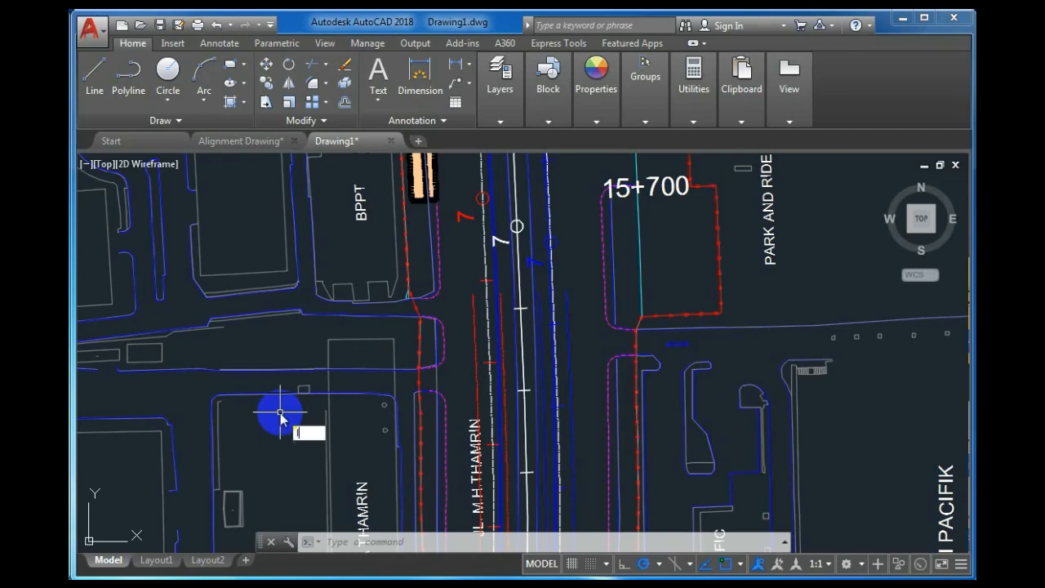
text(L)
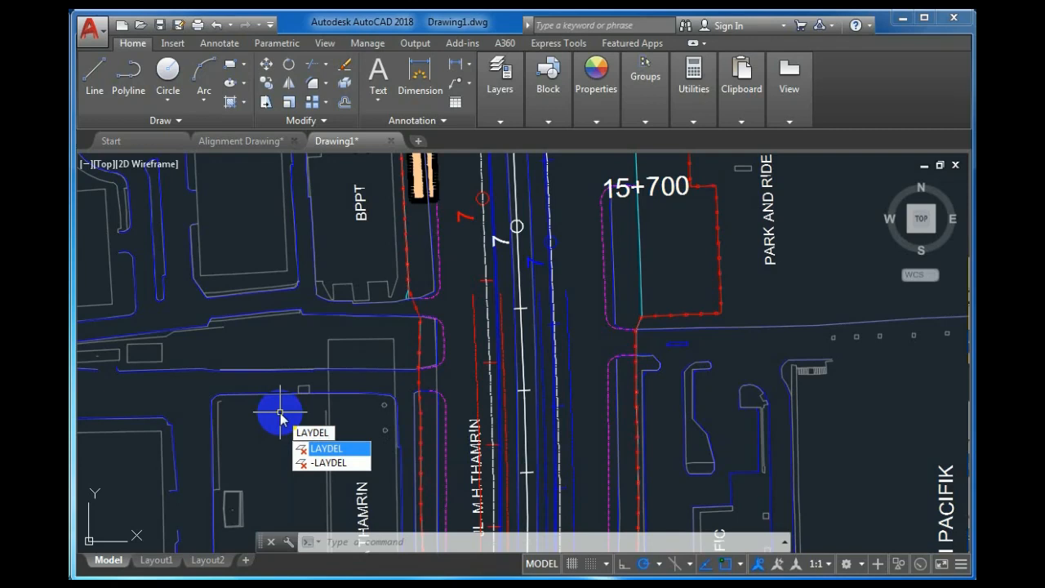
key(Escape)
key(Escape)
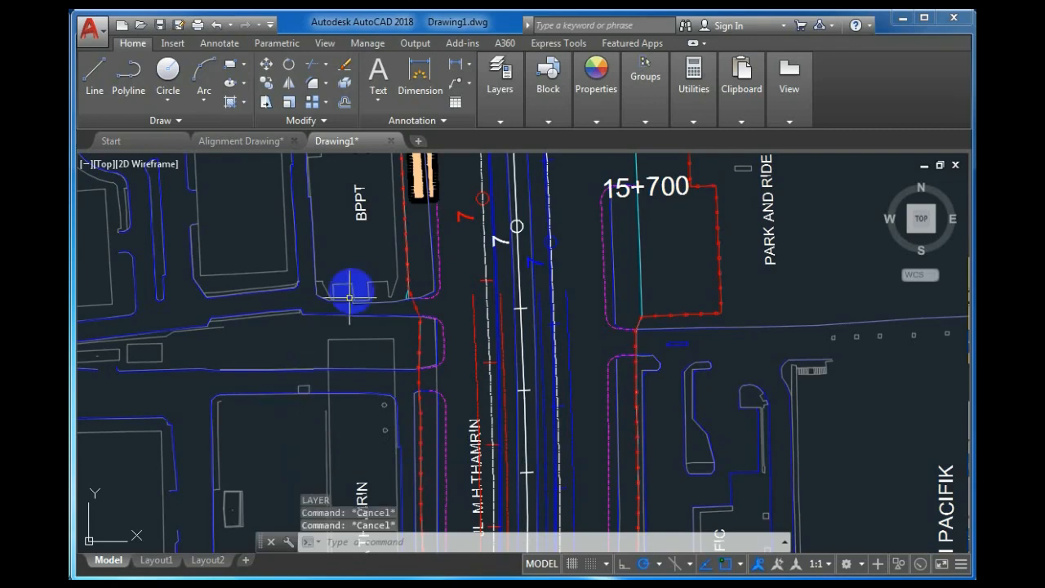
click(499, 121)
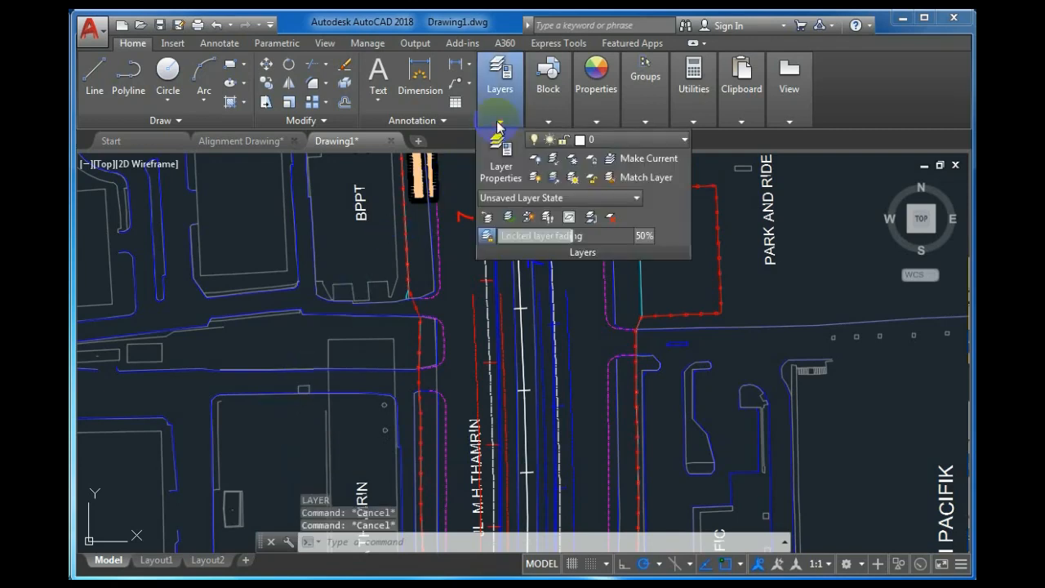
click(610, 218)
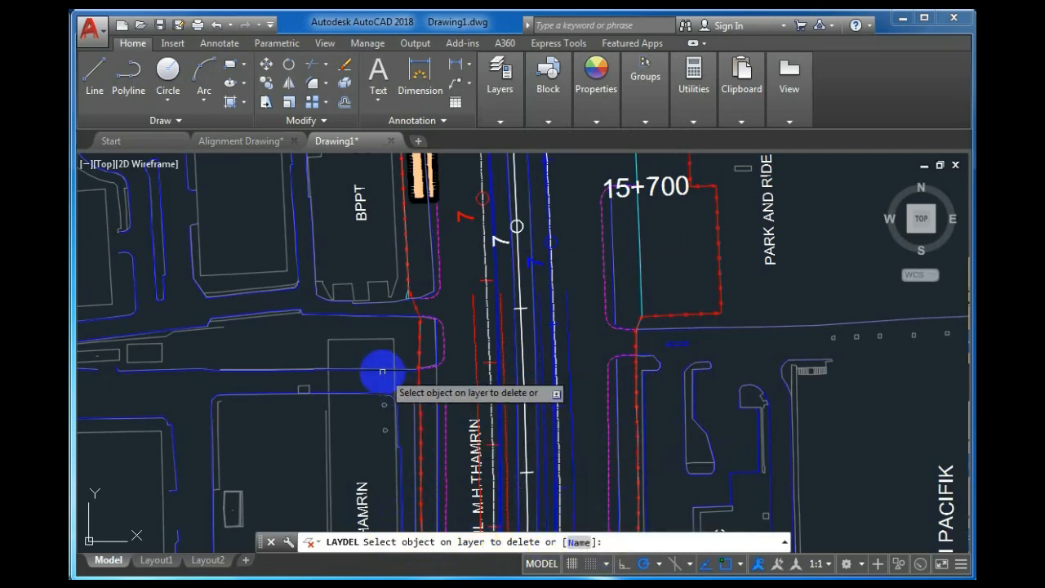
scroll(293, 341, down, 4)
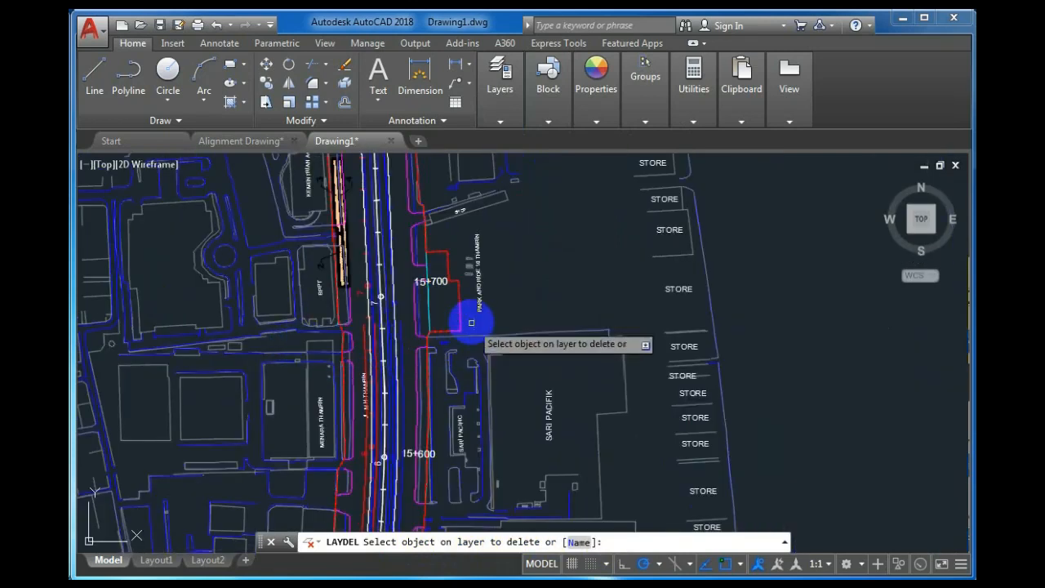
scroll(490, 309, up, 1)
scroll(527, 315, down, 1)
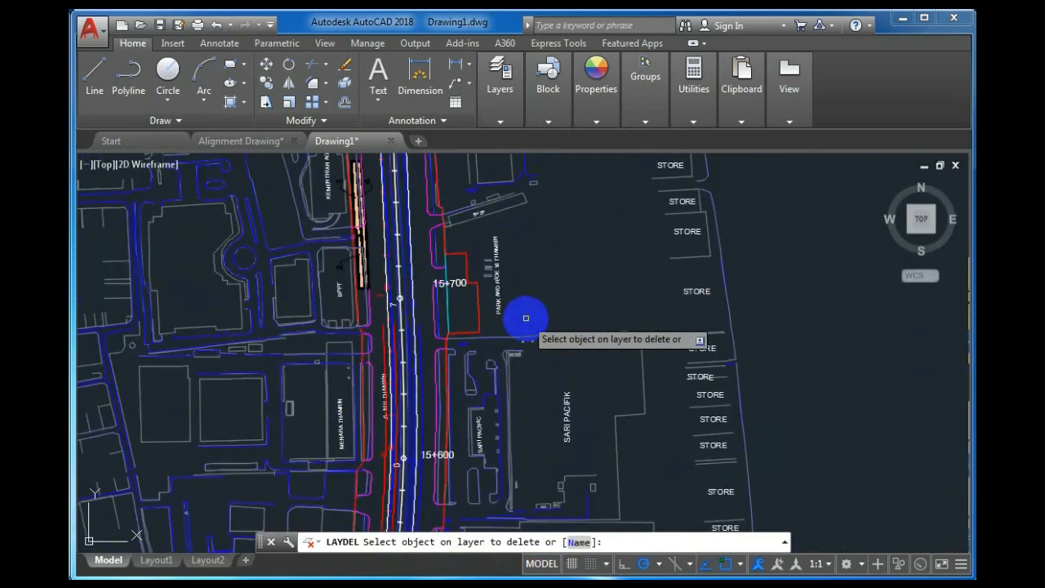
scroll(464, 305, up, 2)
scroll(457, 306, up, 2)
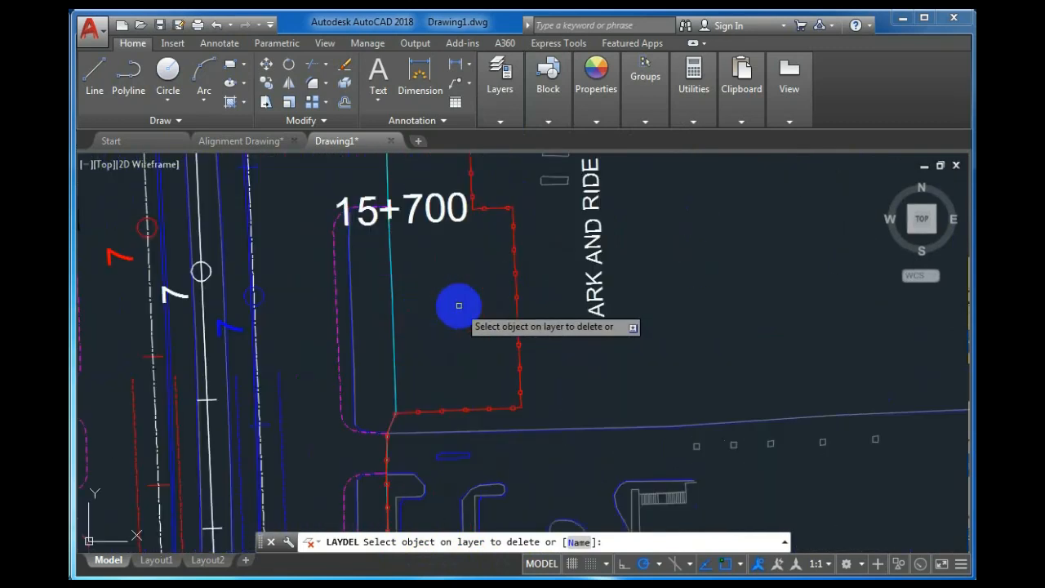
click(397, 306)
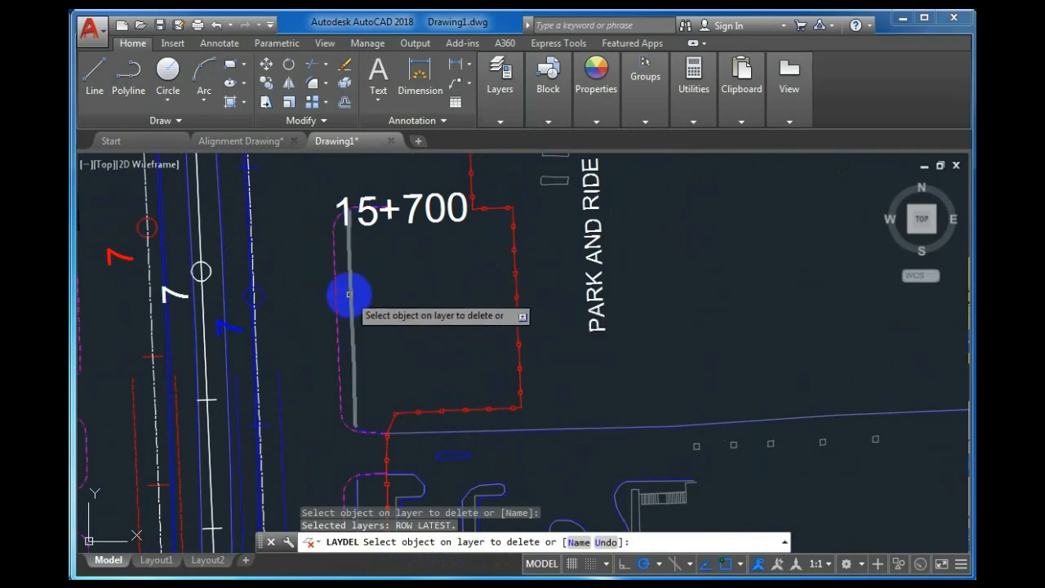
click(514, 298)
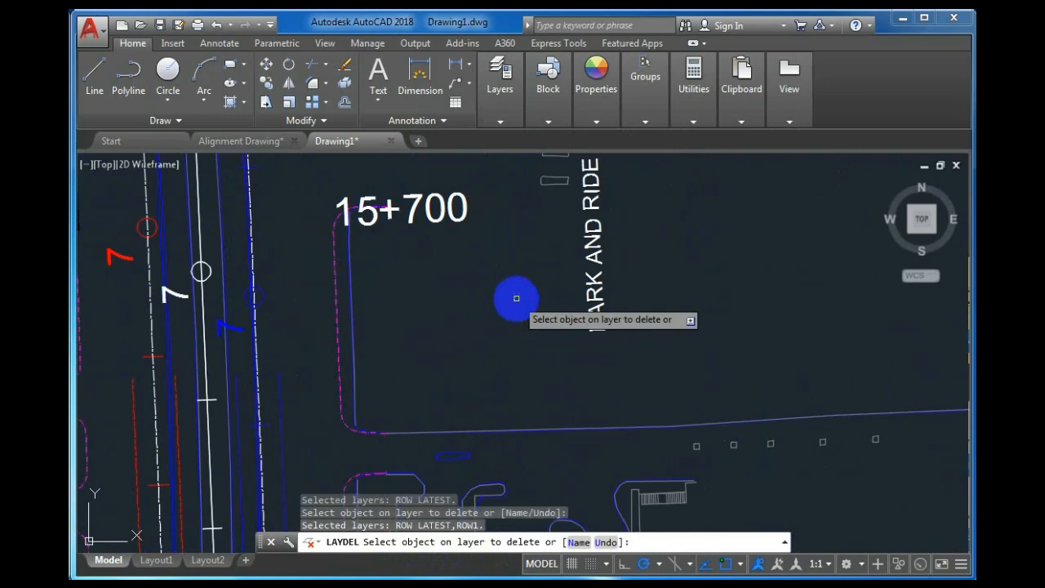
Add the 0000-Reinstatement Sidewalk and Land Acquisition layers and confirm deleting all four.
click(340, 287)
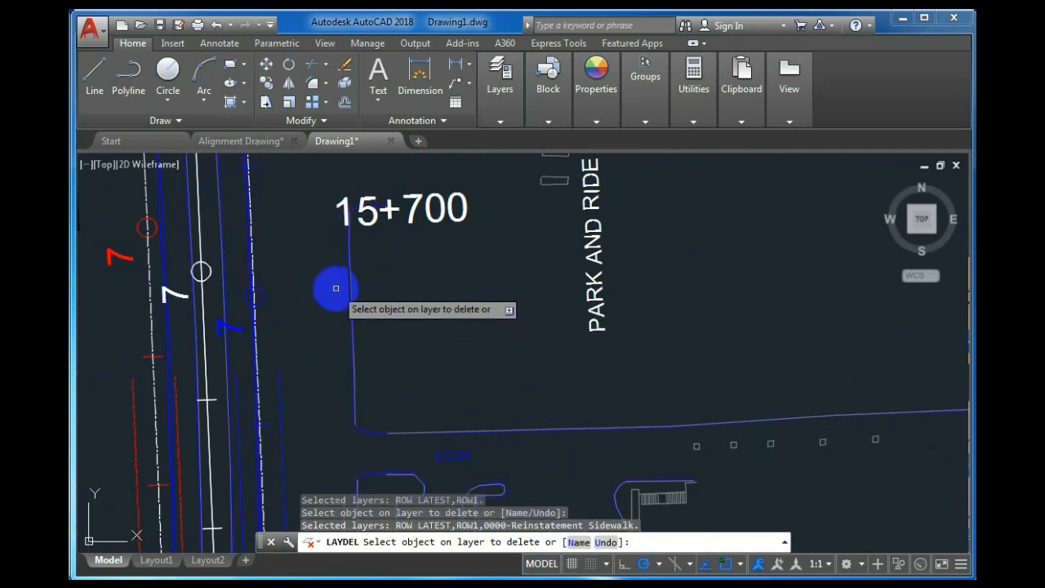
scroll(343, 294, down, 1)
scroll(349, 303, up, 2)
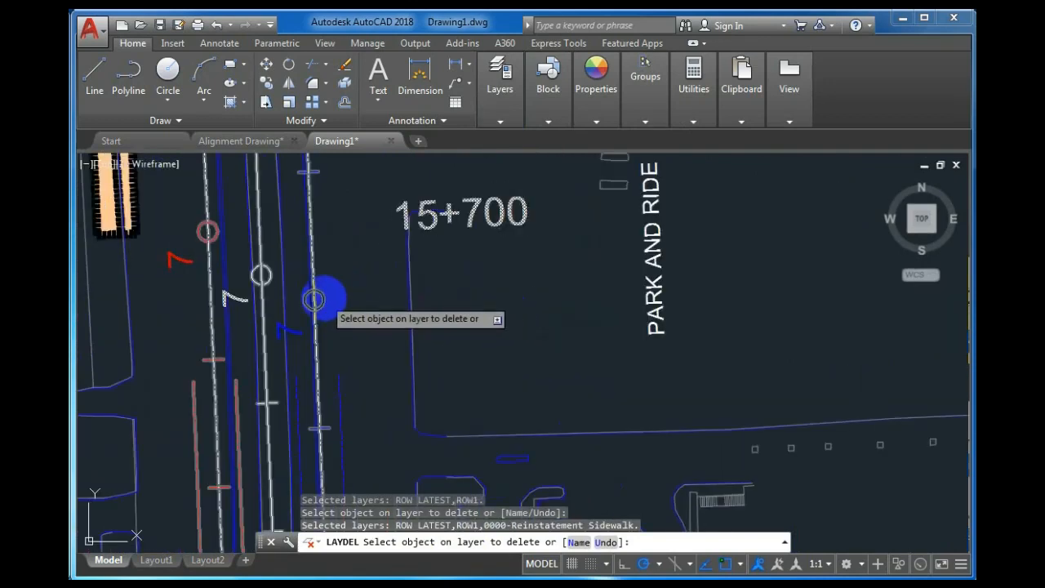
click(323, 297)
scroll(323, 297, down, 6)
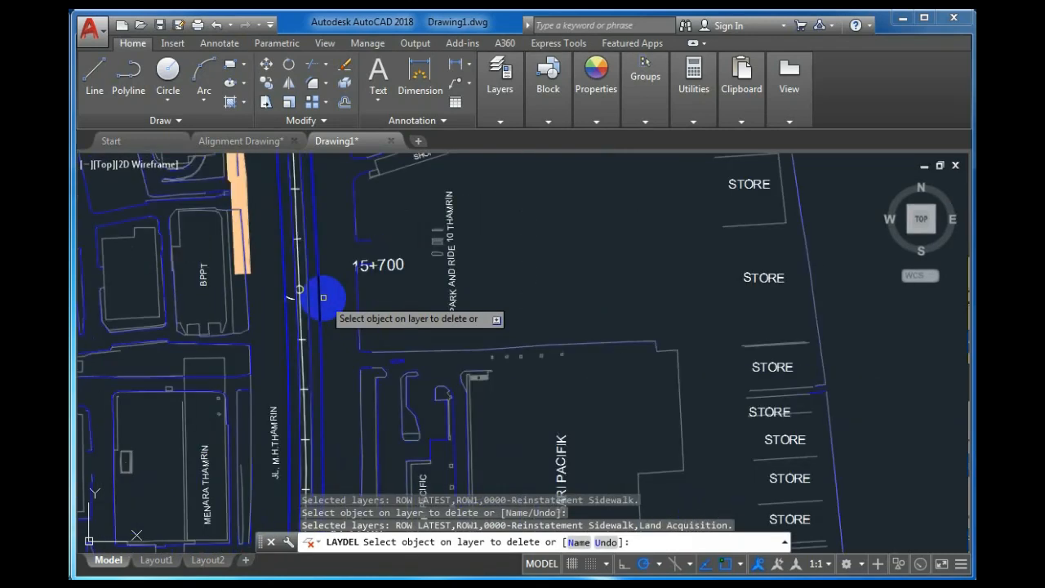
scroll(323, 297, up, 2)
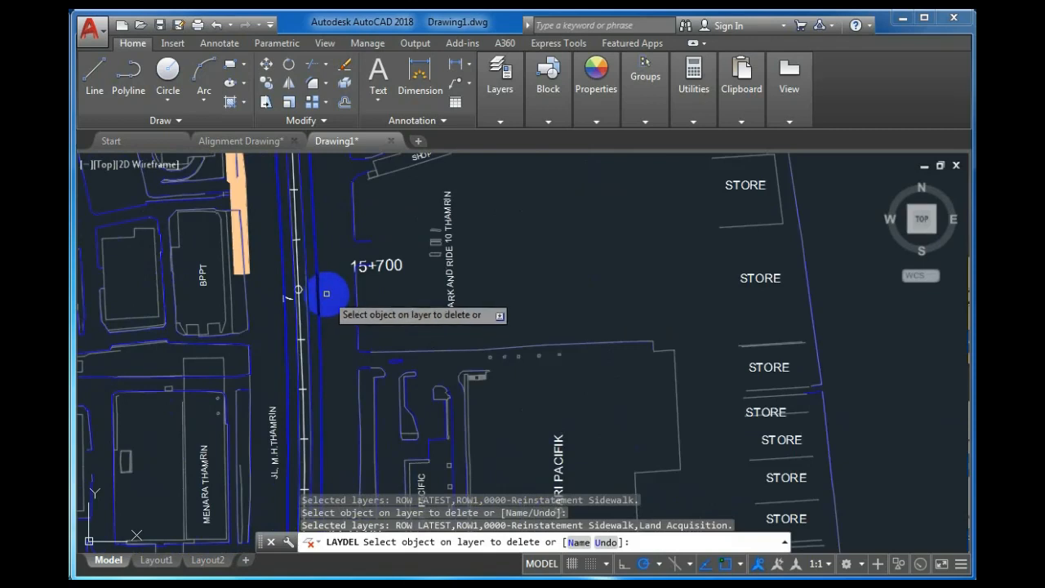
key(Return)
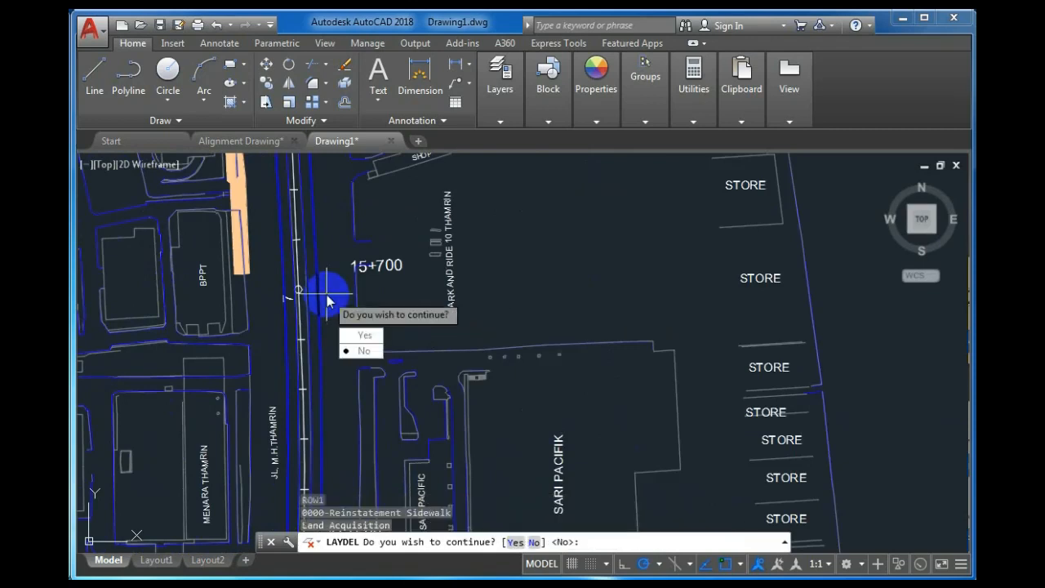
click(346, 336)
scroll(344, 282, down, 2)
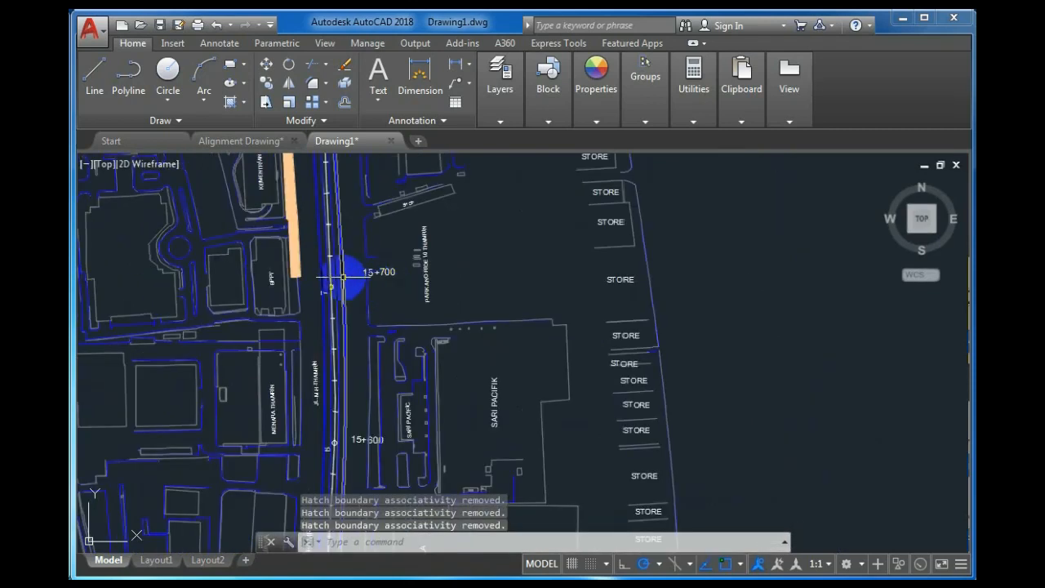
scroll(342, 277, up, 2)
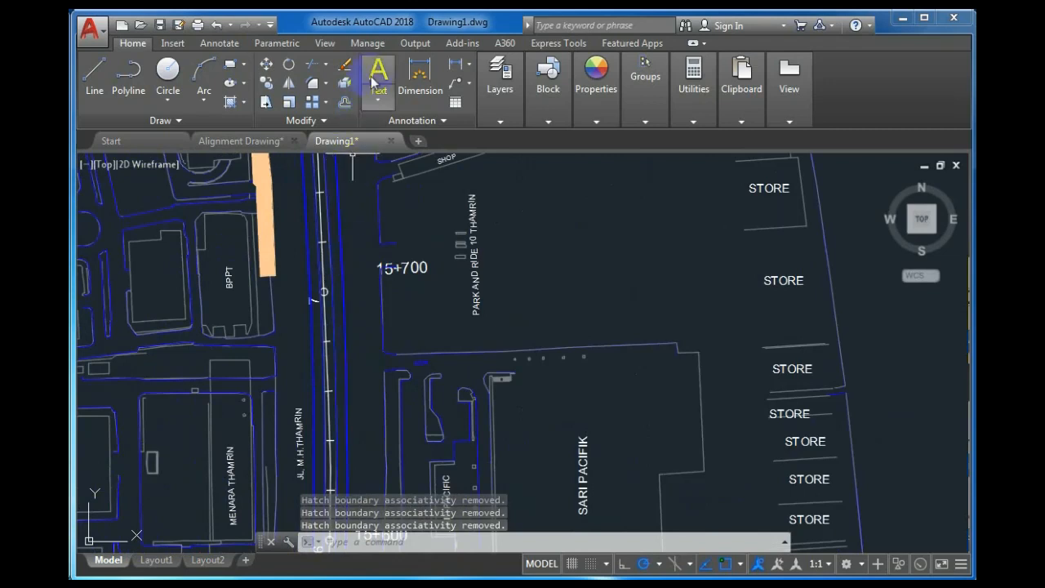
click(498, 86)
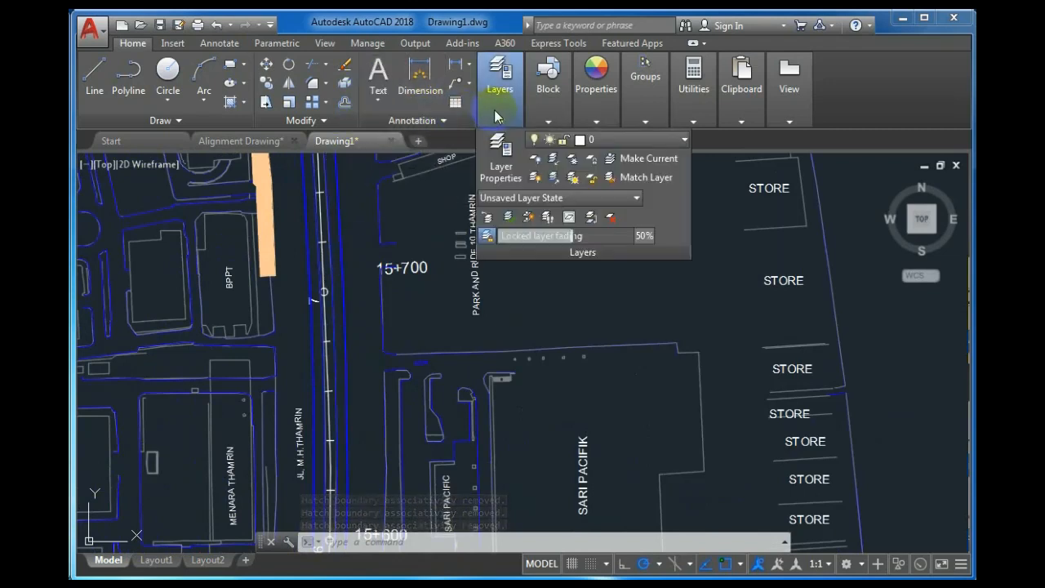
click(502, 172)
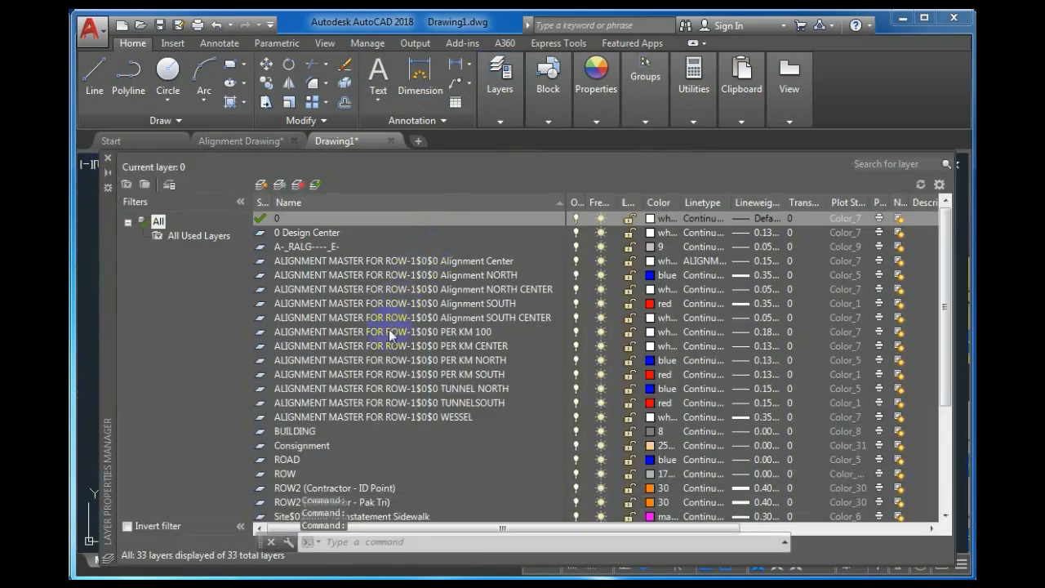
click(389, 331)
drag(944, 317, 940, 280)
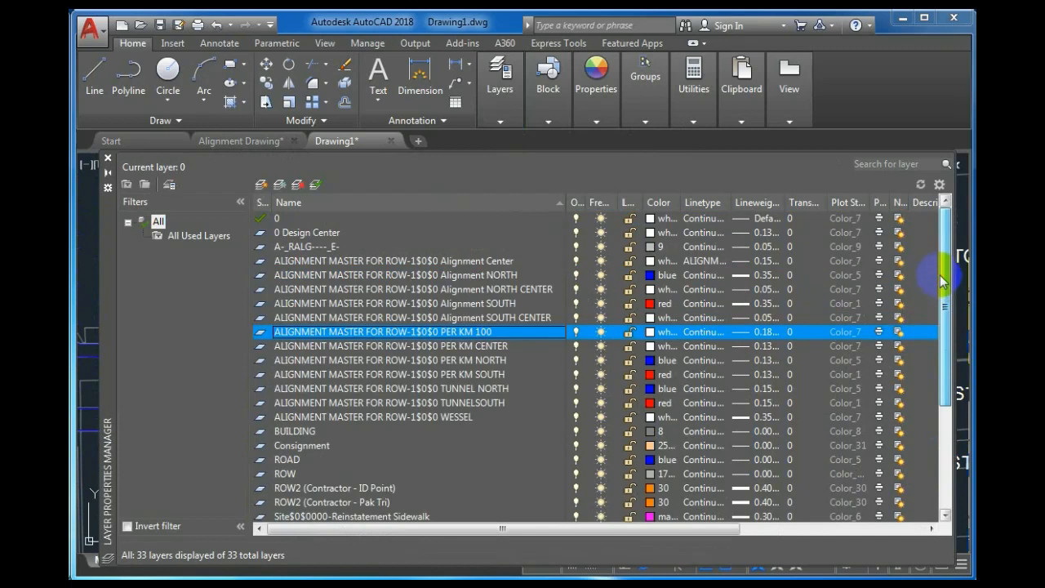
click(107, 158)
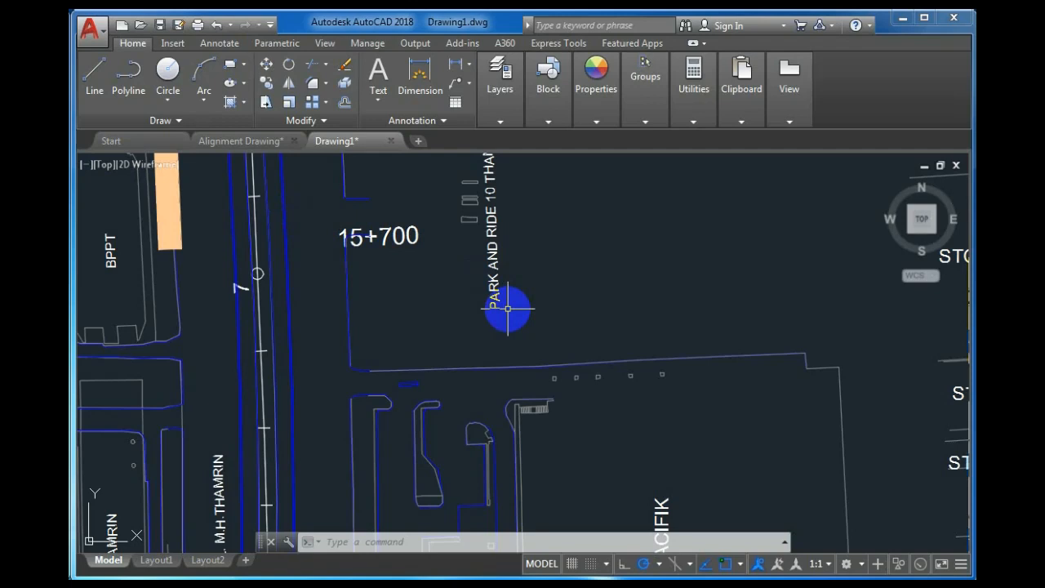
Run LAYDEL and choose its Name option to open the Delete Layers dialog.
text(la)
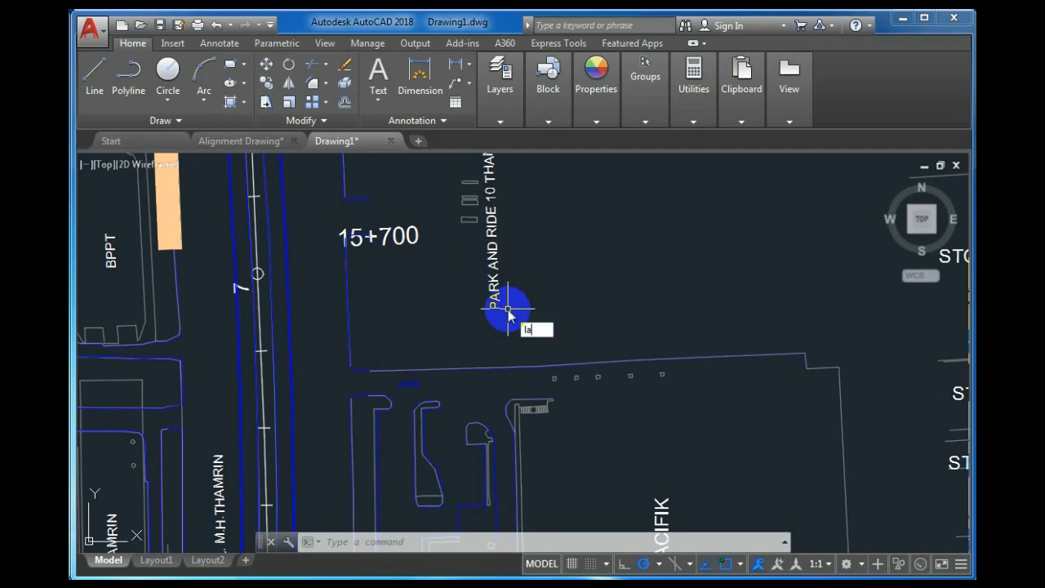
text(yde)
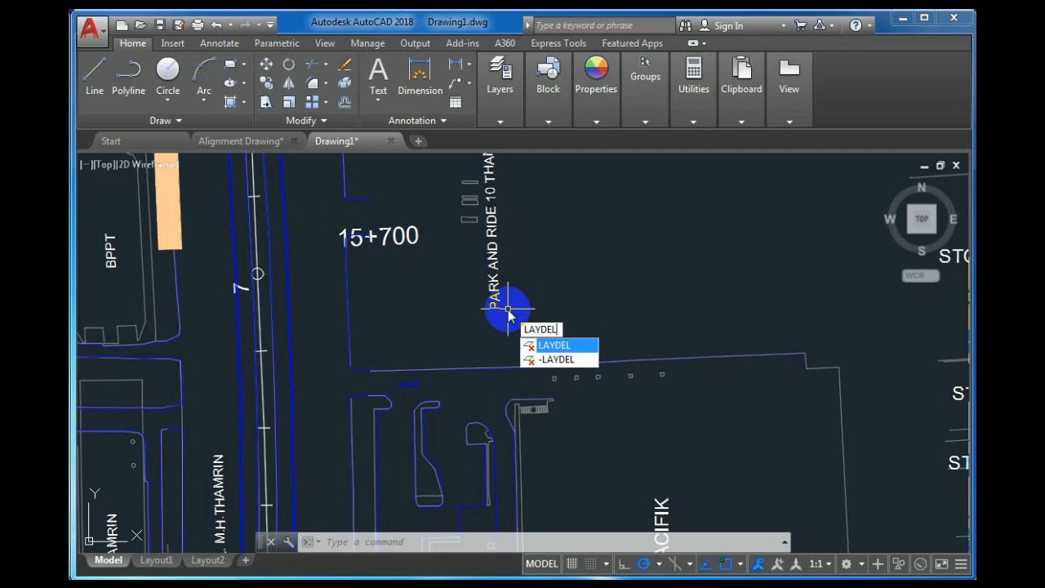
key(Return)
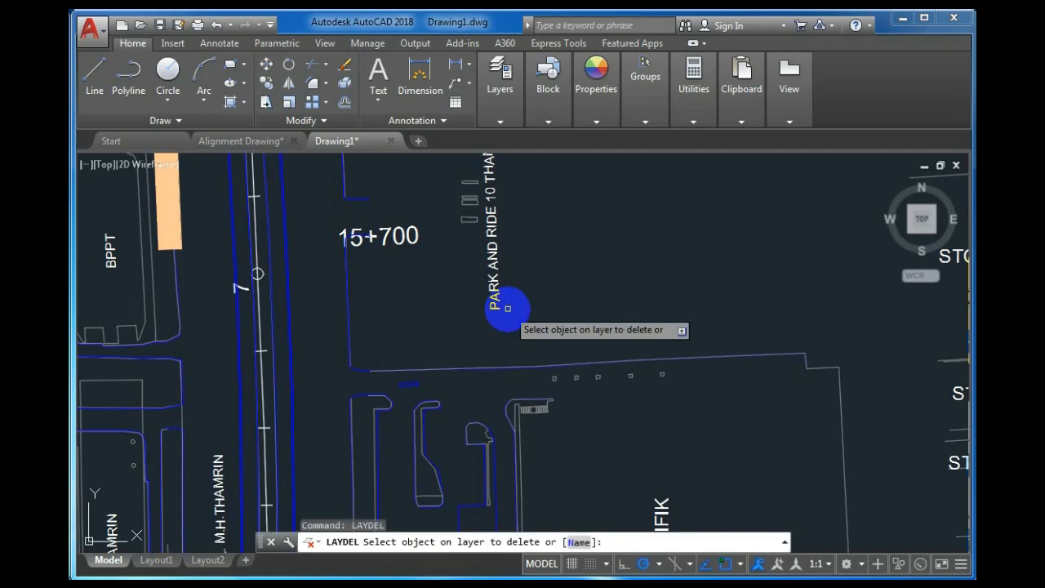
click(577, 542)
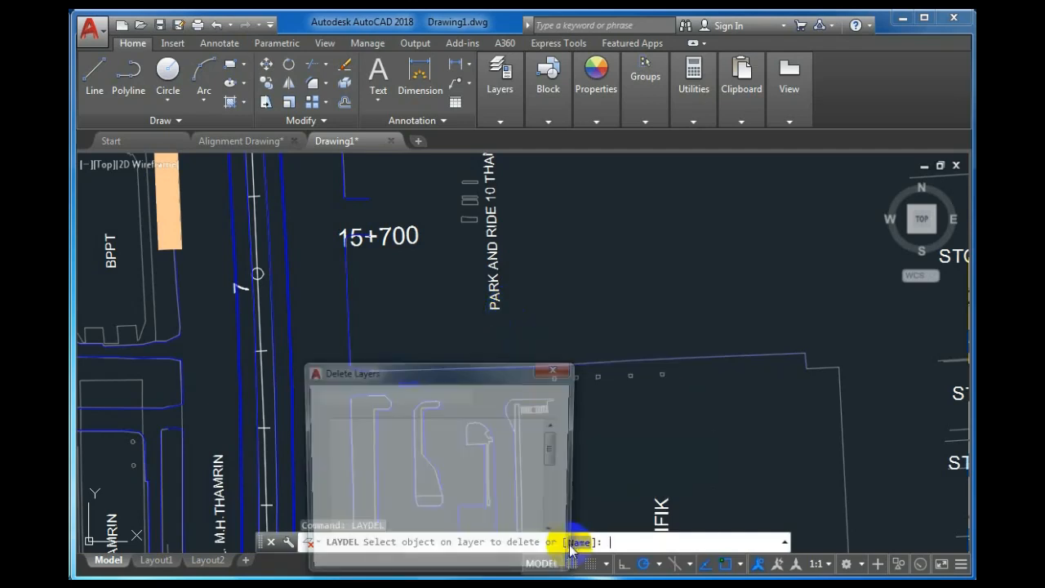
Mark A-_RALG---_E- and the following alignment layers through Alignment SOUTH for deletion.
mouse_move(554, 447)
mouse_down()
mouse_move(552, 517)
mouse_move(555, 426)
mouse_up()
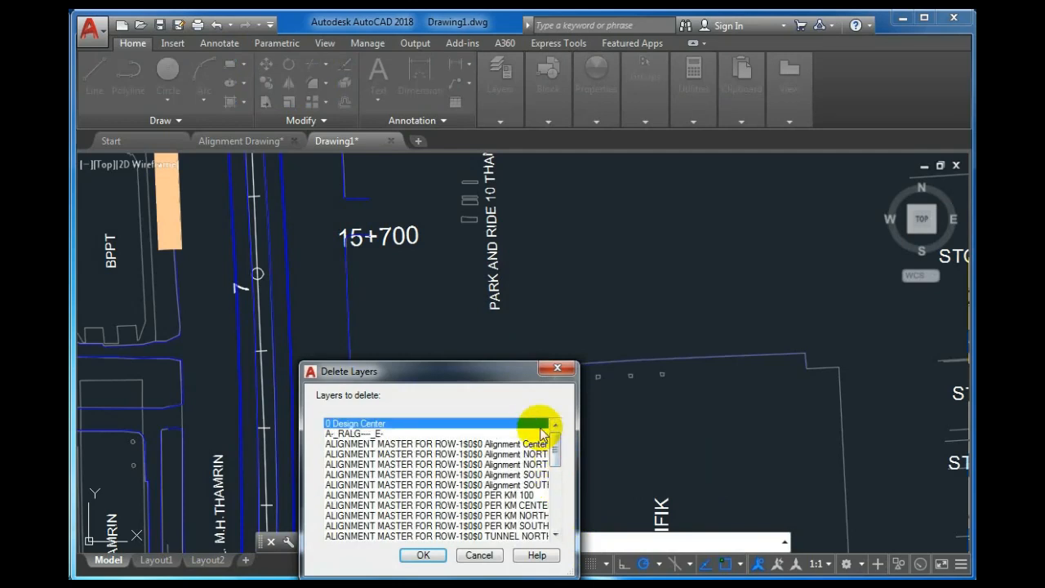
click(542, 434)
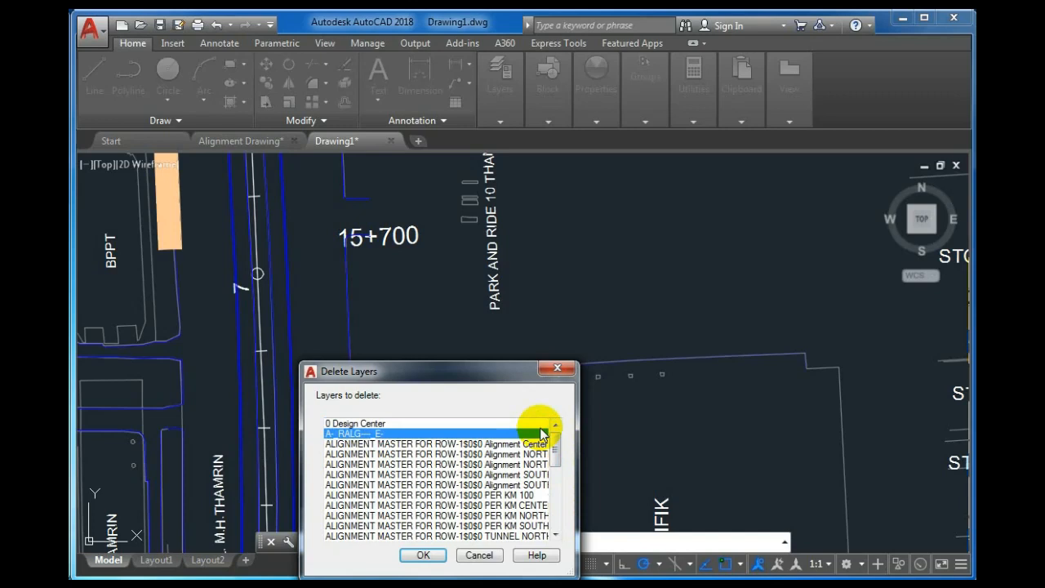
click(535, 422)
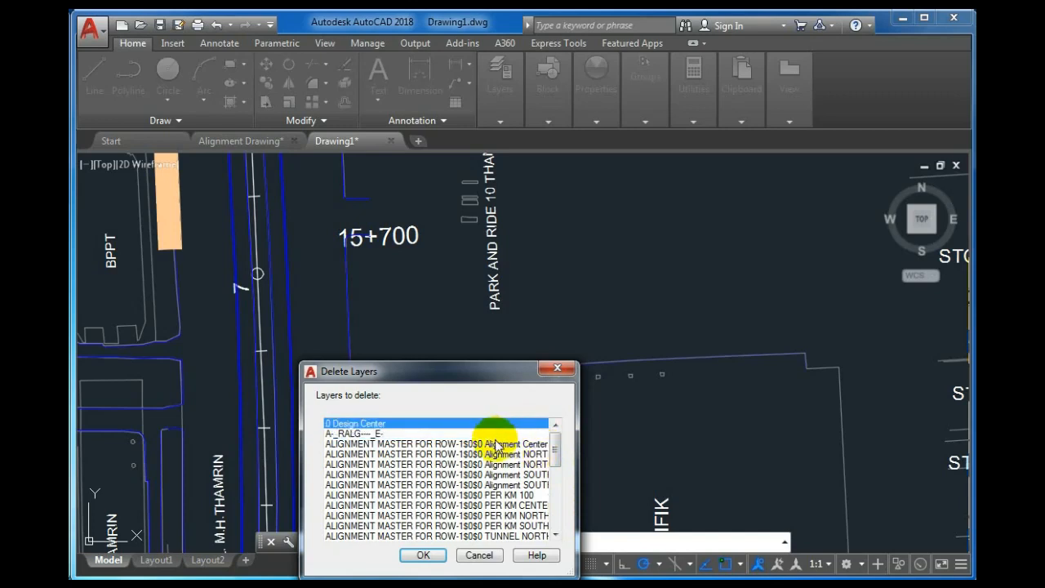
shift+click(400, 434)
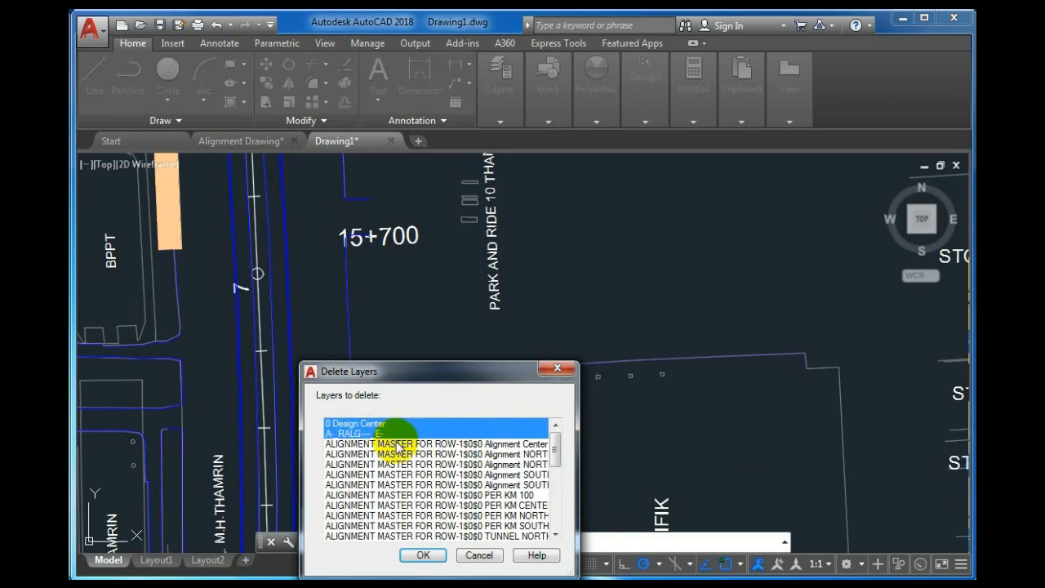
ctrl+click(396, 443)
ctrl+click(395, 454)
ctrl+click(395, 463)
ctrl+click(394, 475)
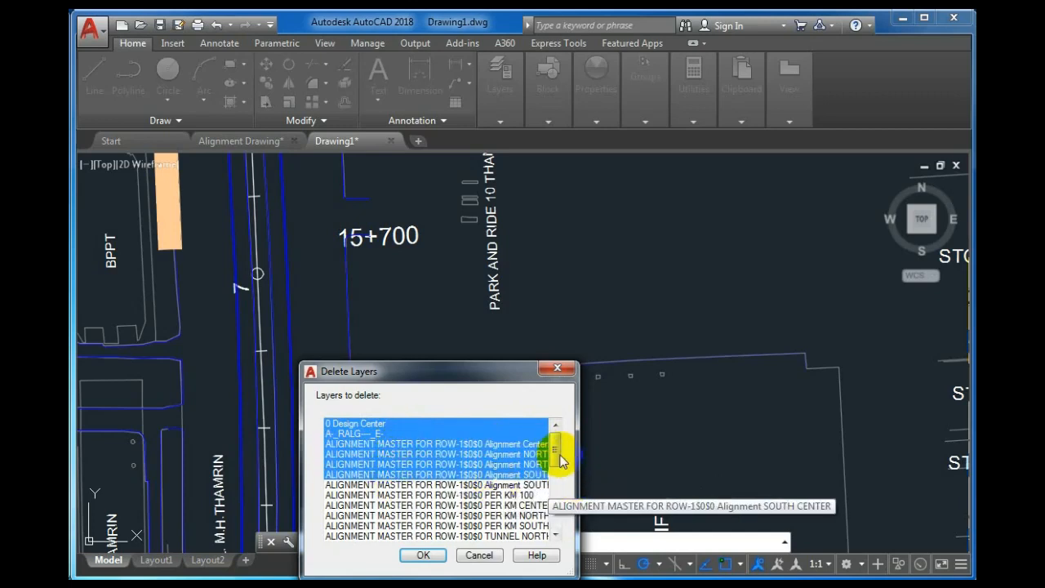
Range-select every layer from 0 Design Center down to WATER TORN for deletion.
drag(561, 461, 555, 509)
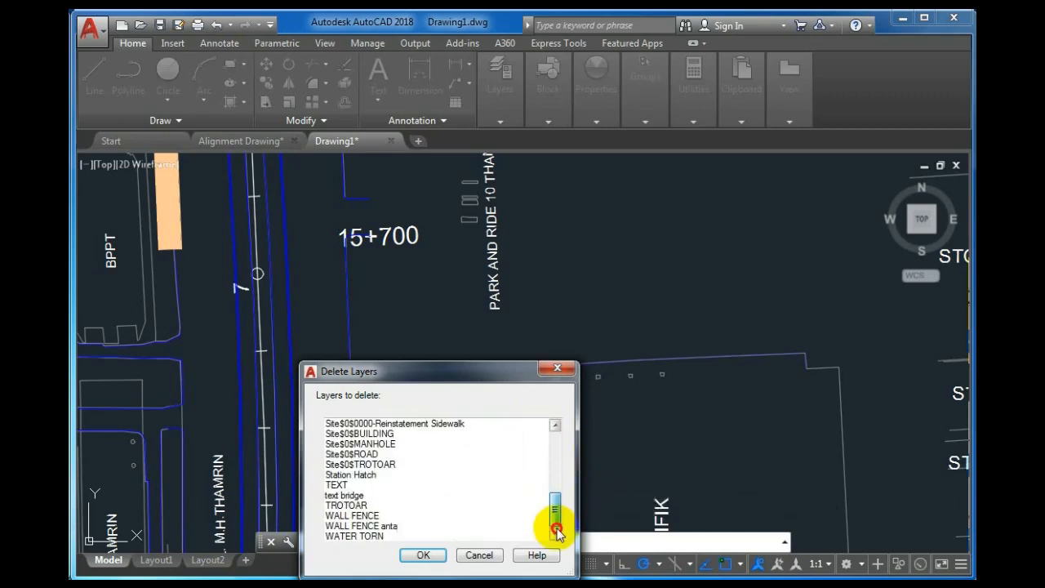
shift+click(350, 536)
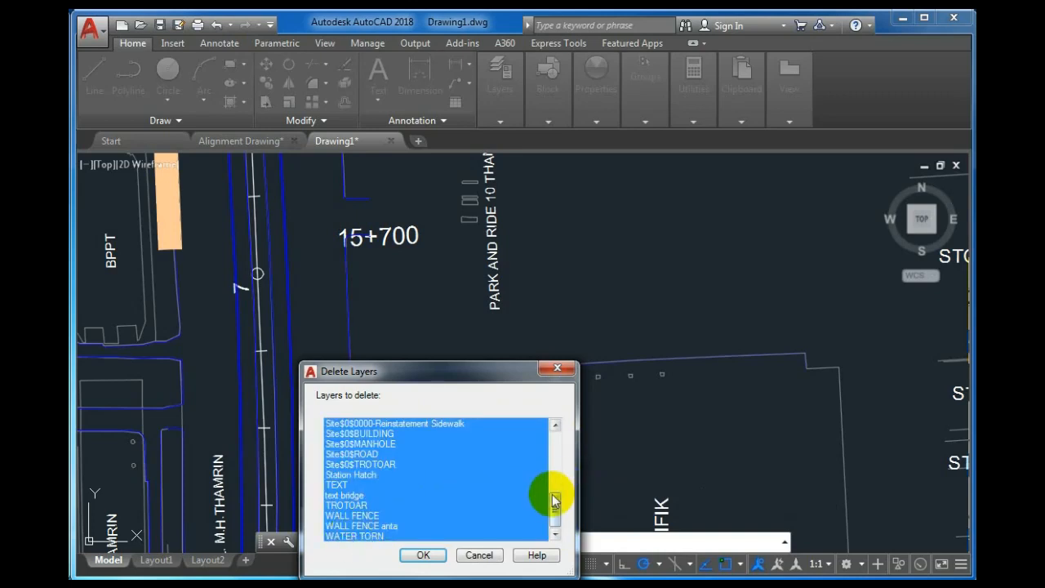
drag(555, 504, 560, 441)
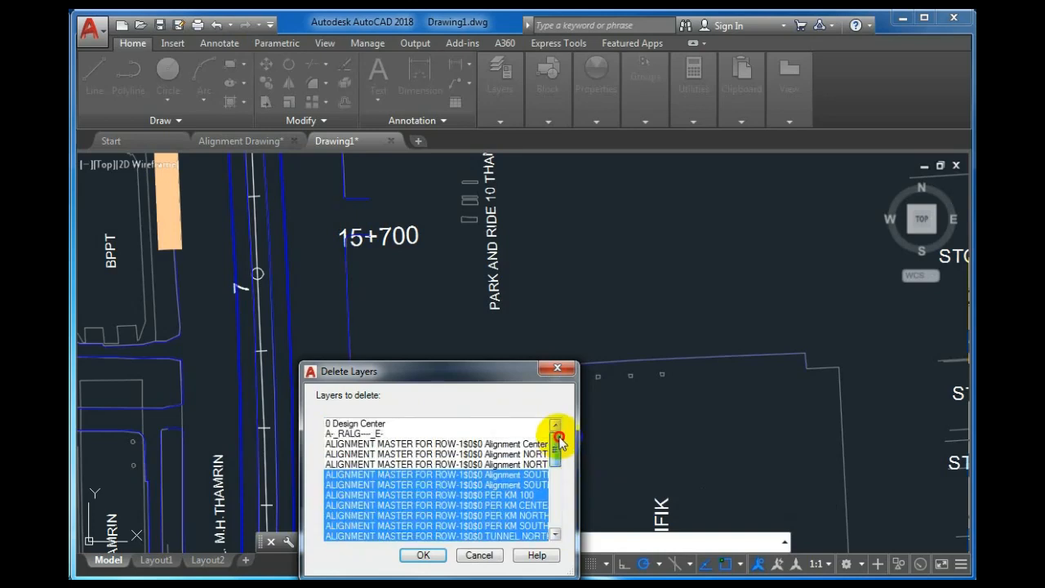
click(341, 424)
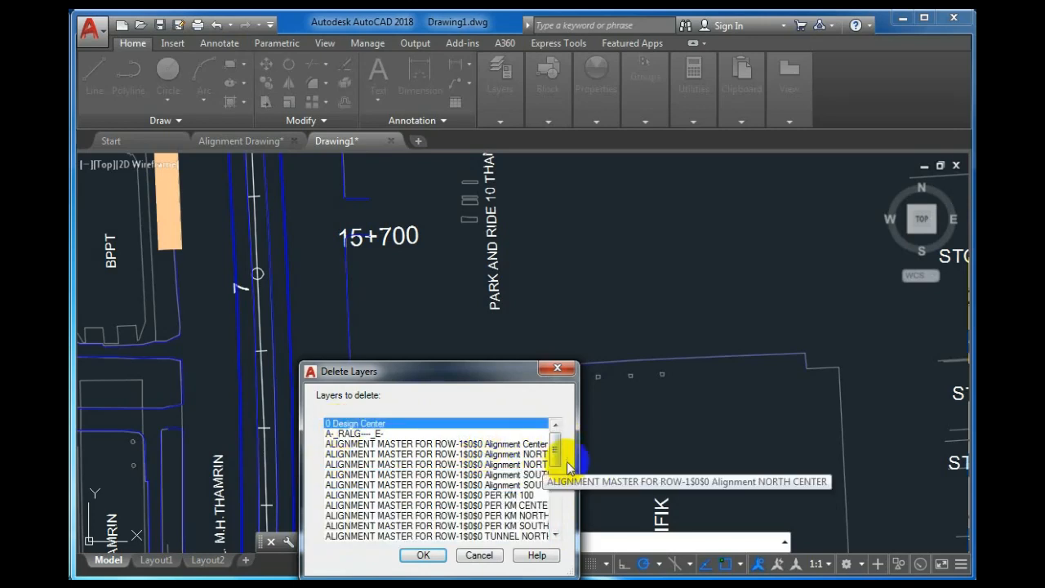
mouse_move(552, 455)
mouse_down()
mouse_move(551, 524)
mouse_move(560, 442)
mouse_up()
shift+click(355, 535)
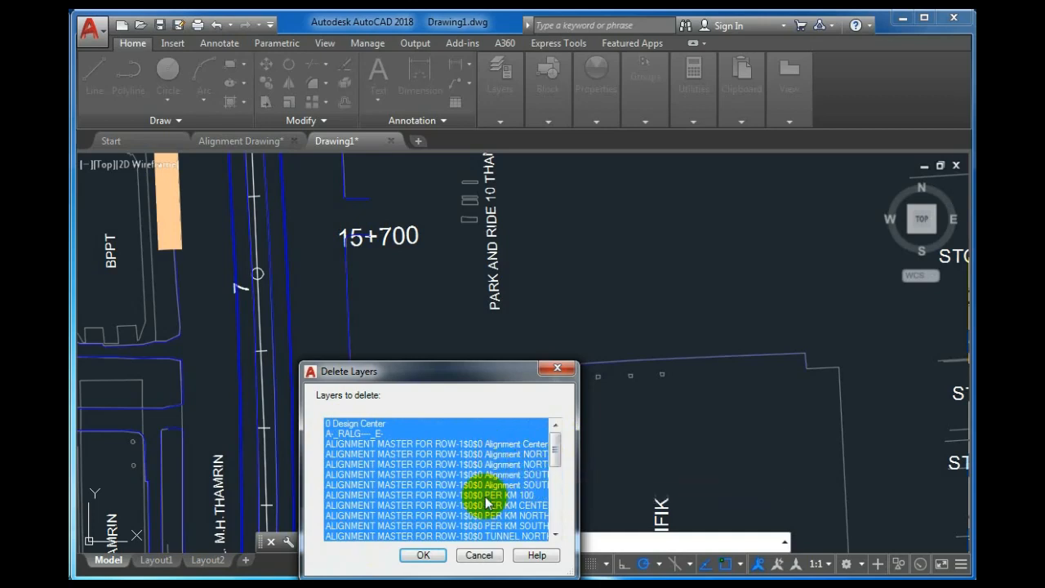
Unmark Alignment Center and the two PER KM alignment layers so they are kept.
ctrl+click(486, 445)
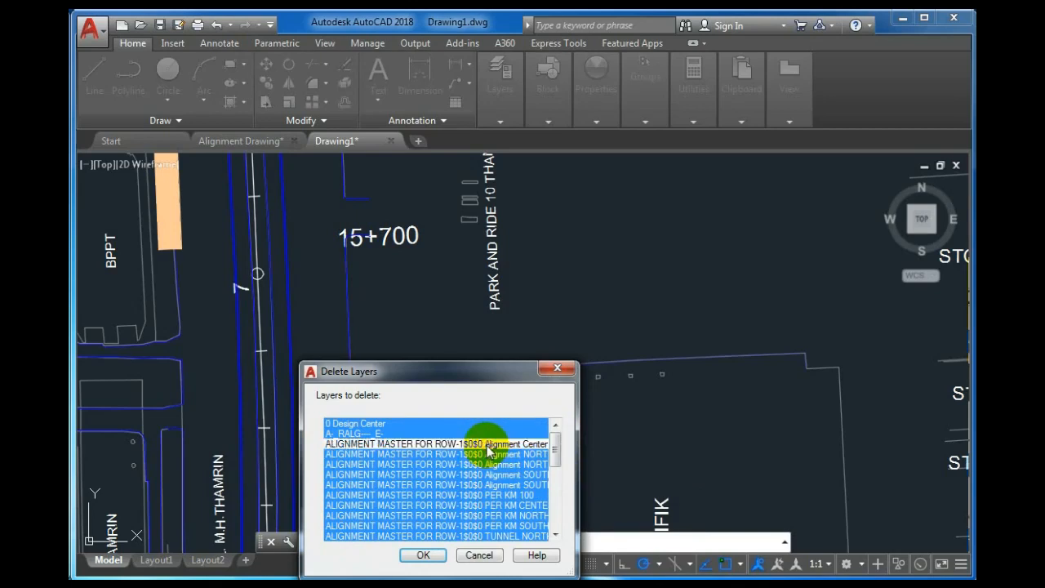
ctrl+click(525, 496)
ctrl+click(529, 505)
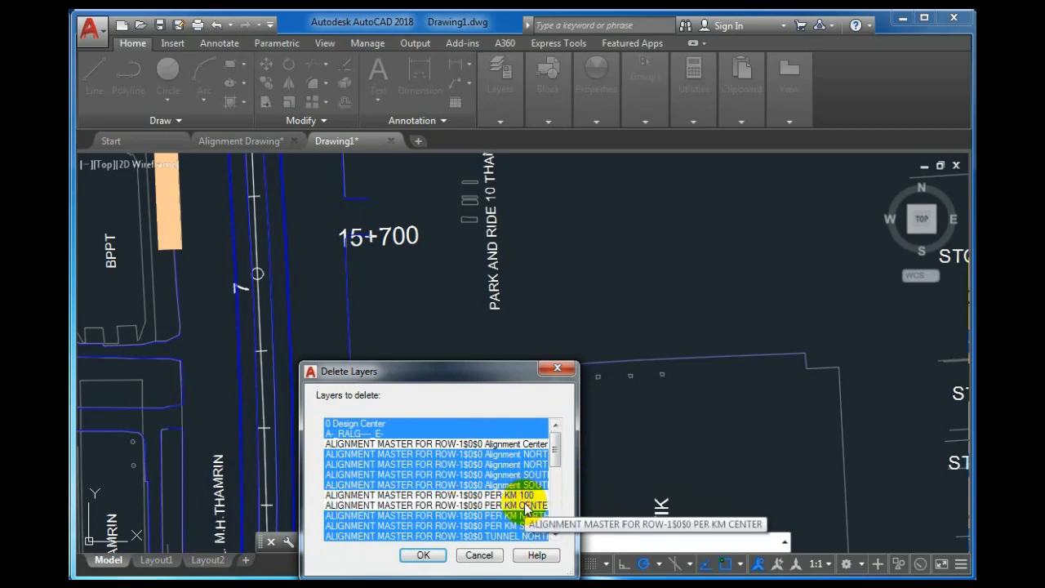
click(555, 535)
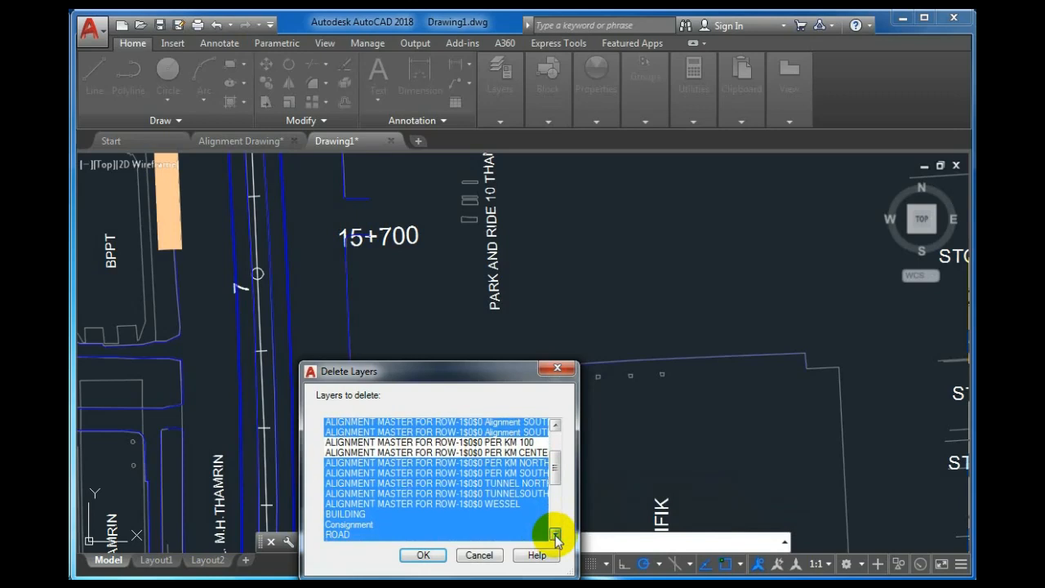
Unmark the BUILDING, ROAD and ROW layers to keep them.
ctrl+click(351, 493)
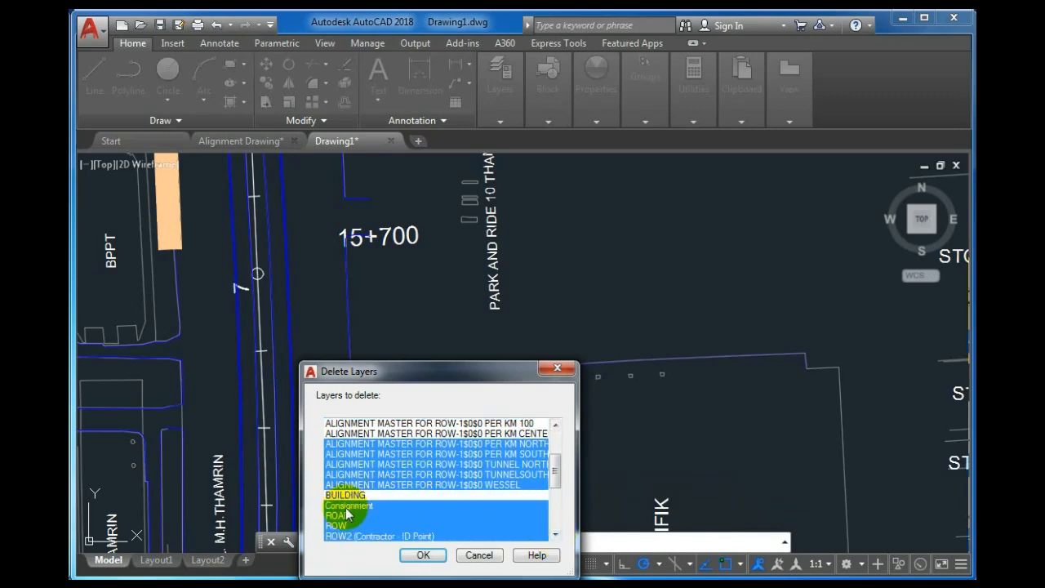
ctrl+click(345, 513)
click(555, 535)
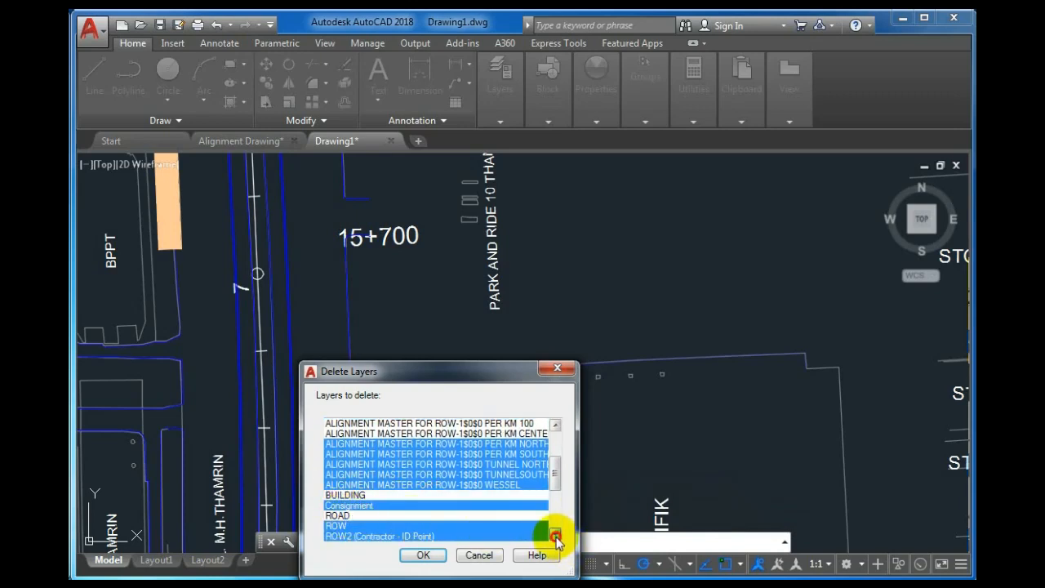
click(555, 535)
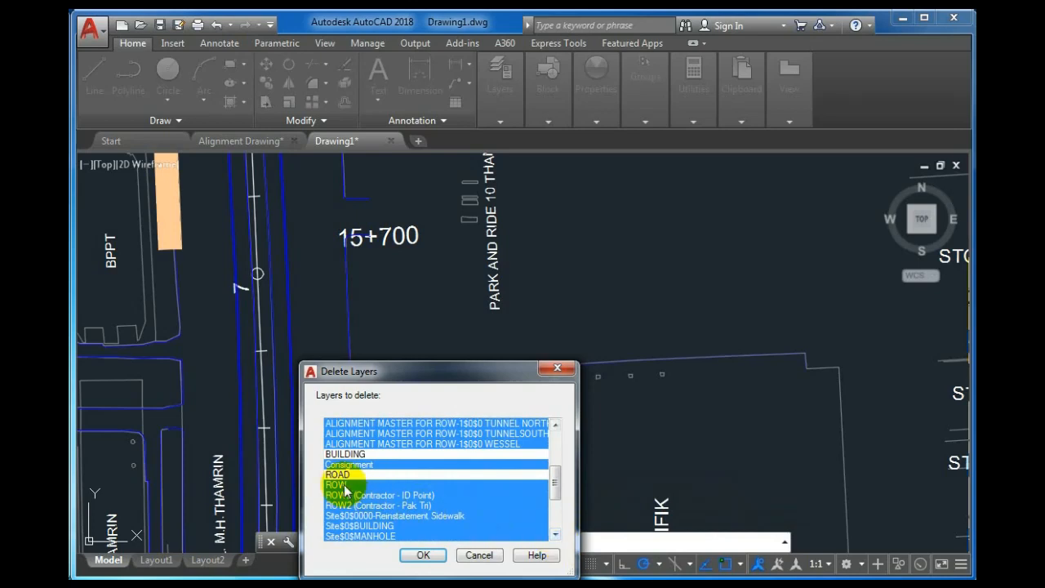
ctrl+click(342, 484)
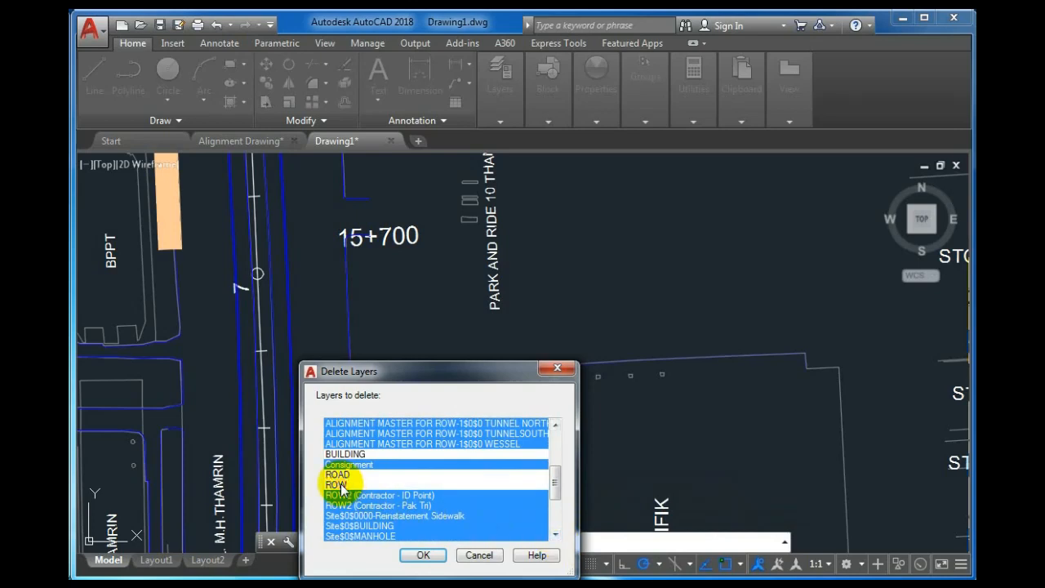
click(555, 534)
click(555, 534)
click(555, 534)
click(555, 534)
click(555, 534)
click(555, 534)
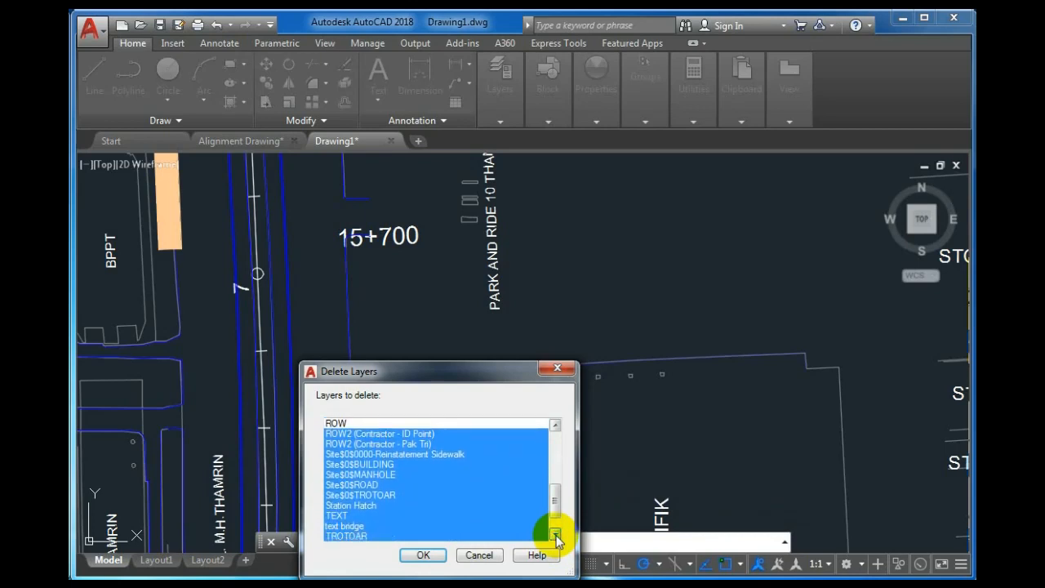
click(555, 534)
Unmark TROTOAR and submit the remaining 25 marked layers for deletion.
ctrl+click(349, 525)
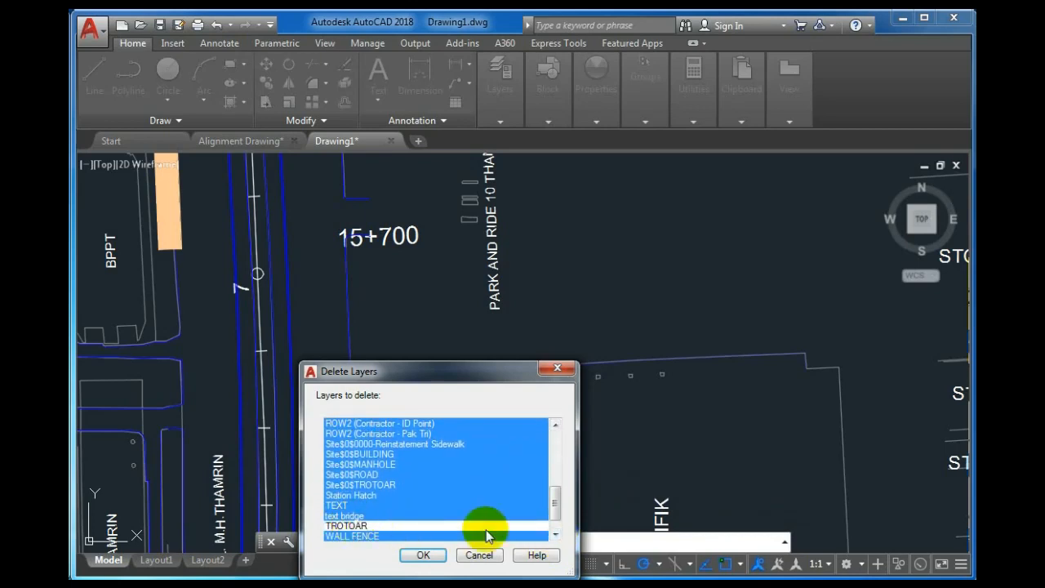
click(555, 534)
click(555, 534)
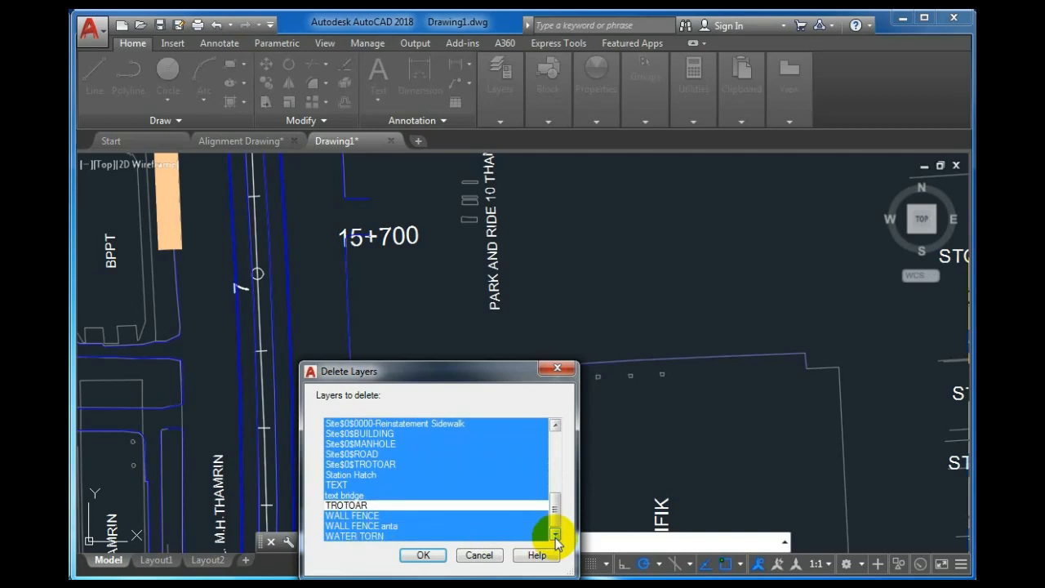
mouse_move(553, 508)
mouse_down()
mouse_move(552, 488)
mouse_move(551, 518)
mouse_up()
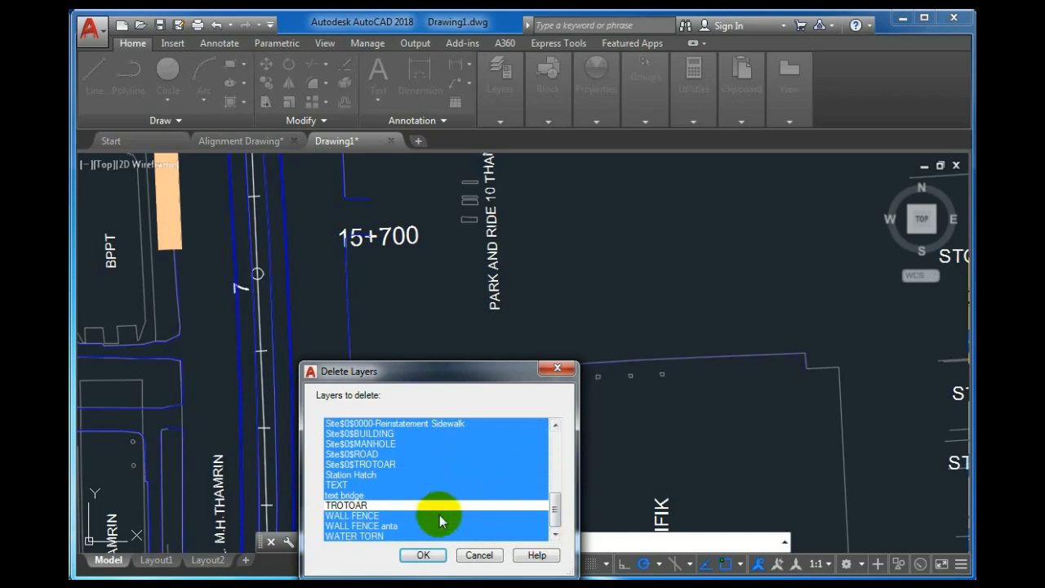
click(421, 554)
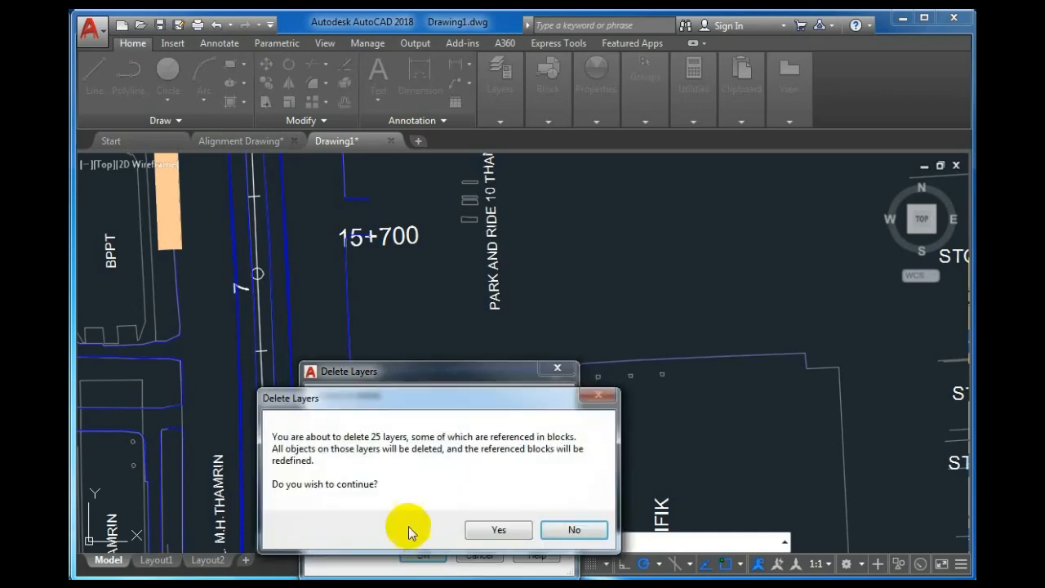
Confirm deleting the 25 layers and their objects, leaving a simplified road plan.
click(500, 531)
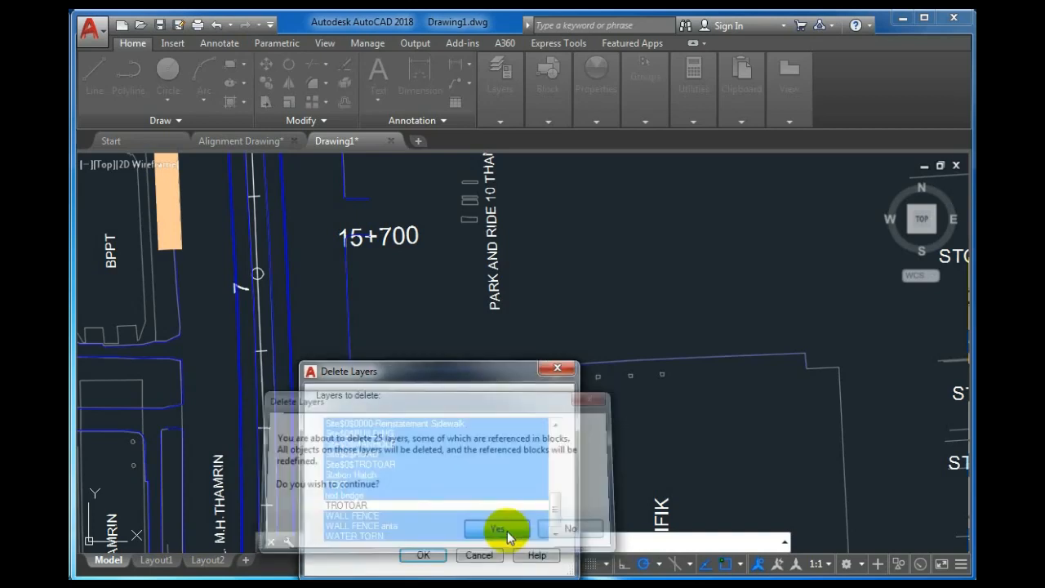
scroll(555, 414, down, 5)
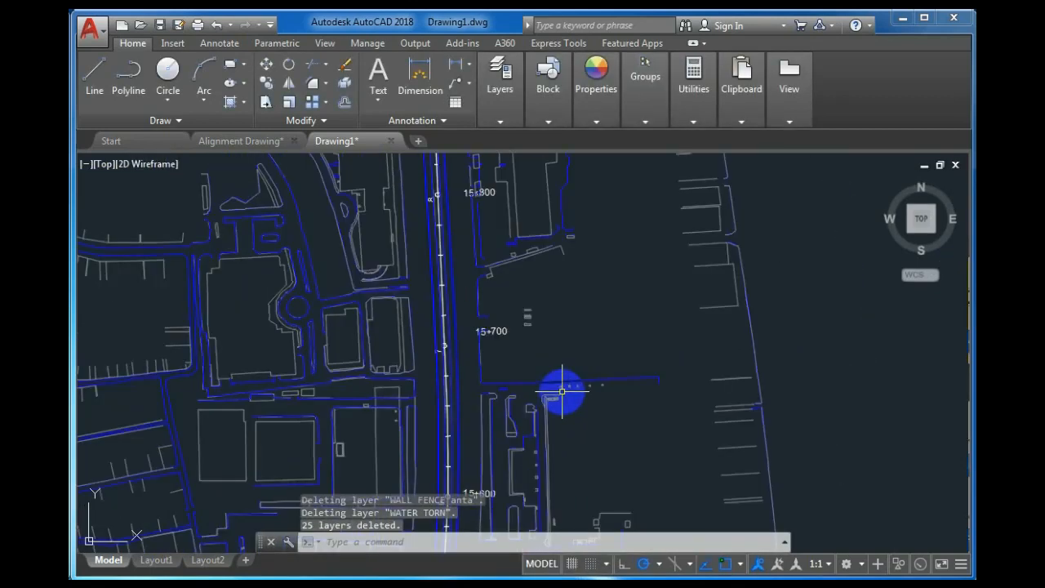
scroll(499, 245, up, 2)
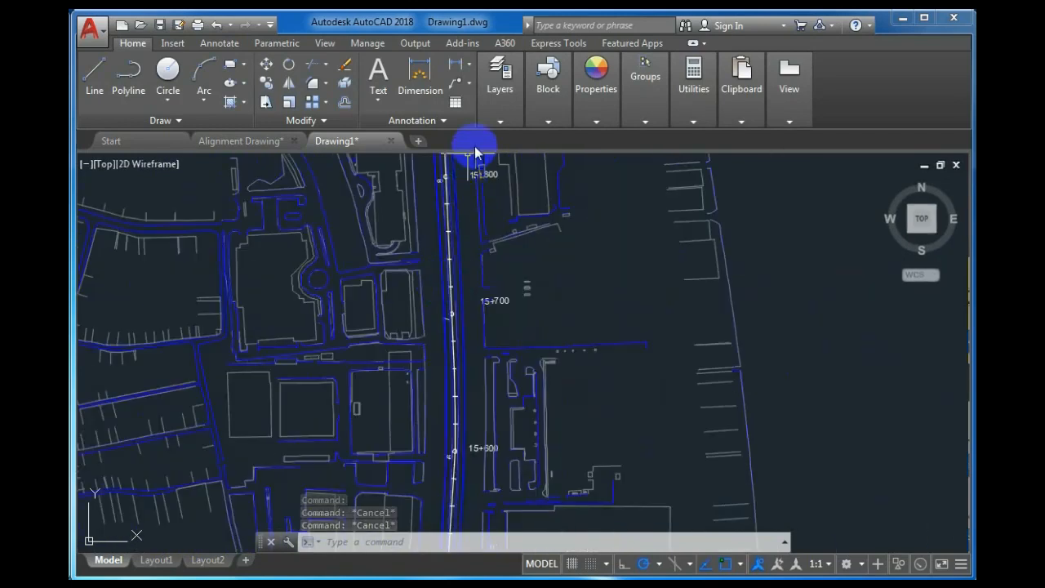
click(496, 123)
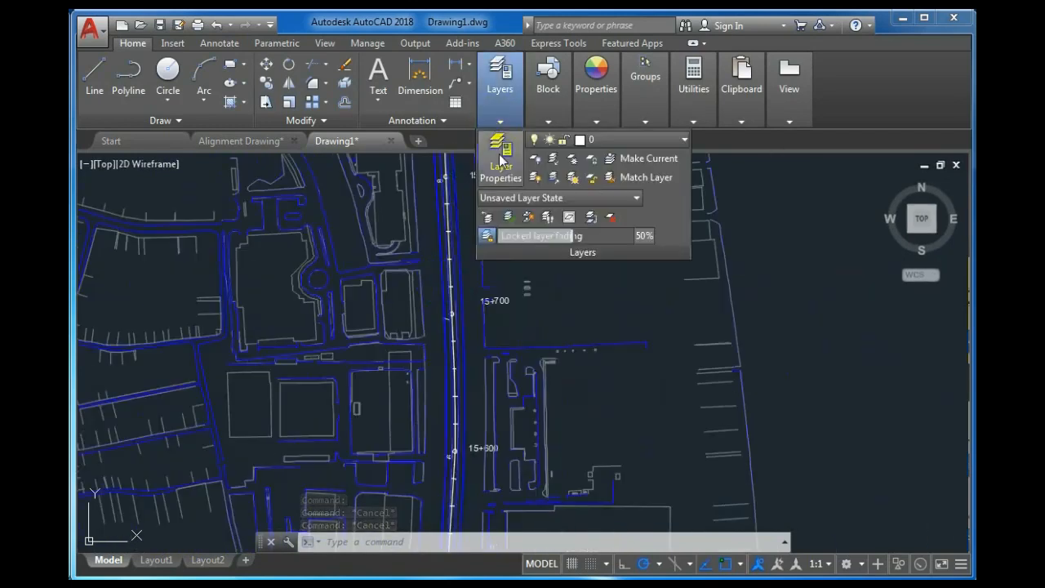
click(499, 157)
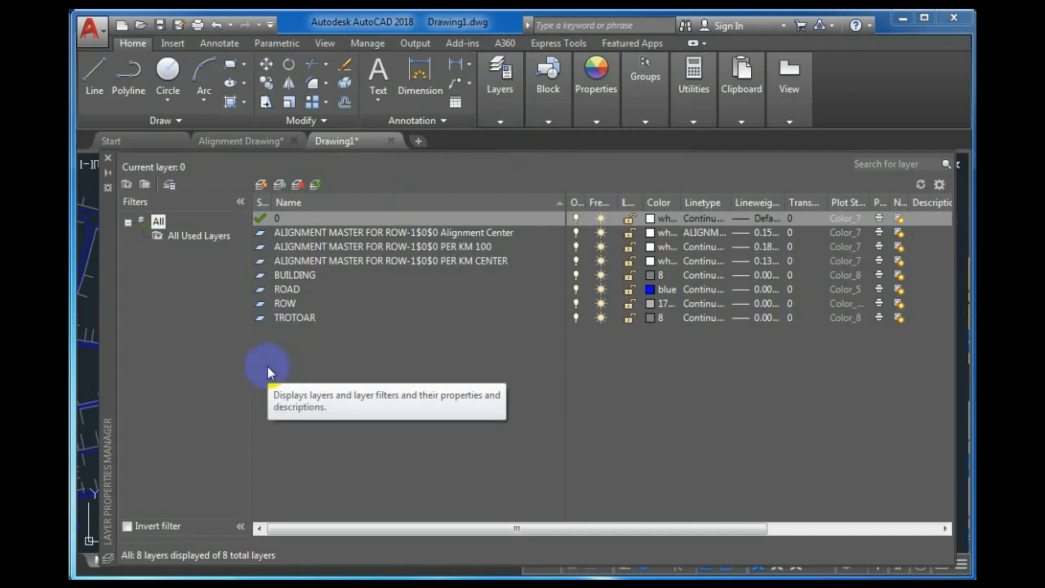
click(106, 158)
scroll(588, 363, down, 5)
scroll(583, 366, up, 5)
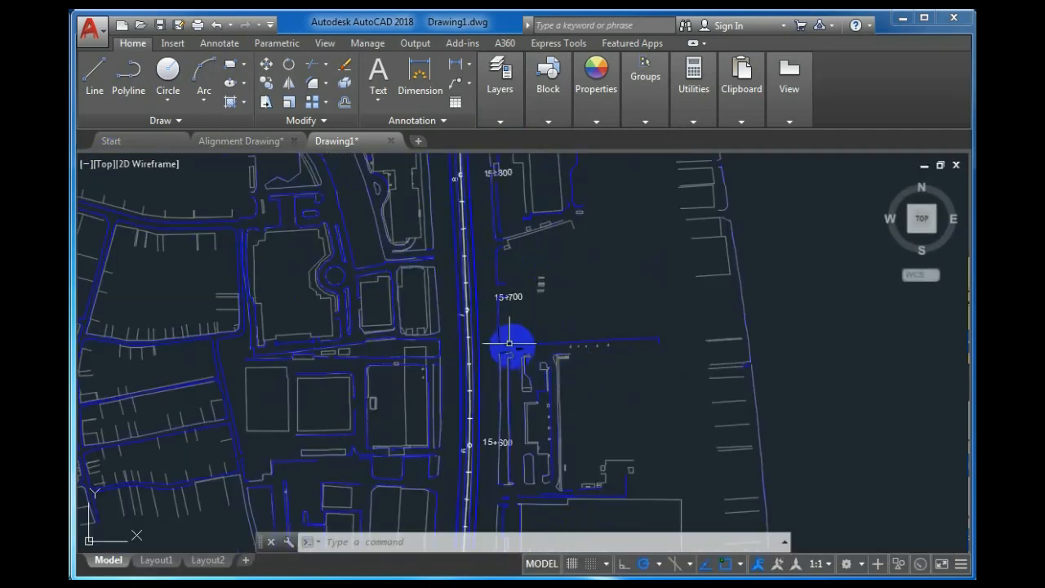
scroll(502, 340, up, 3)
scroll(509, 314, down, 4)
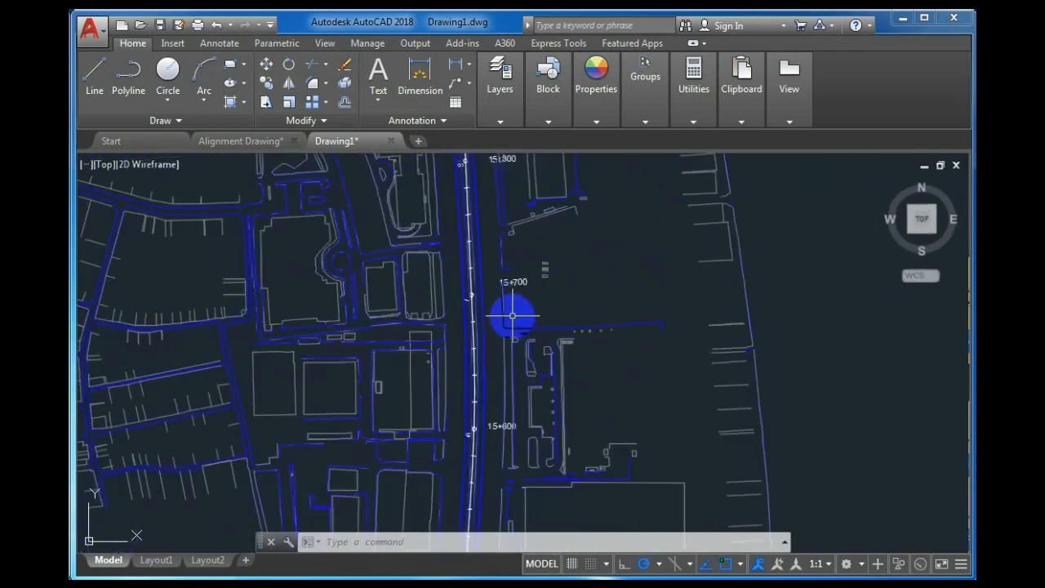